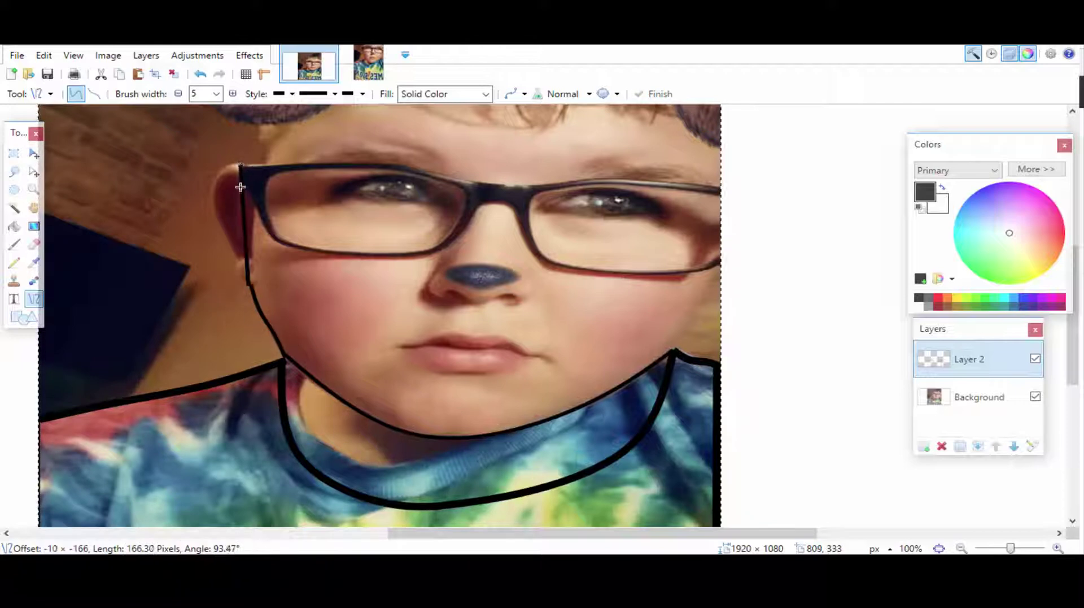
# Step: On Layer 2, trace the boy's ear on the photo's left with a black curve of brush width 5
pyautogui.moveTo(242, 232); pyautogui.dragTo(228, 248)
pyautogui.moveTo(236, 186); pyautogui.dragTo(220, 169)
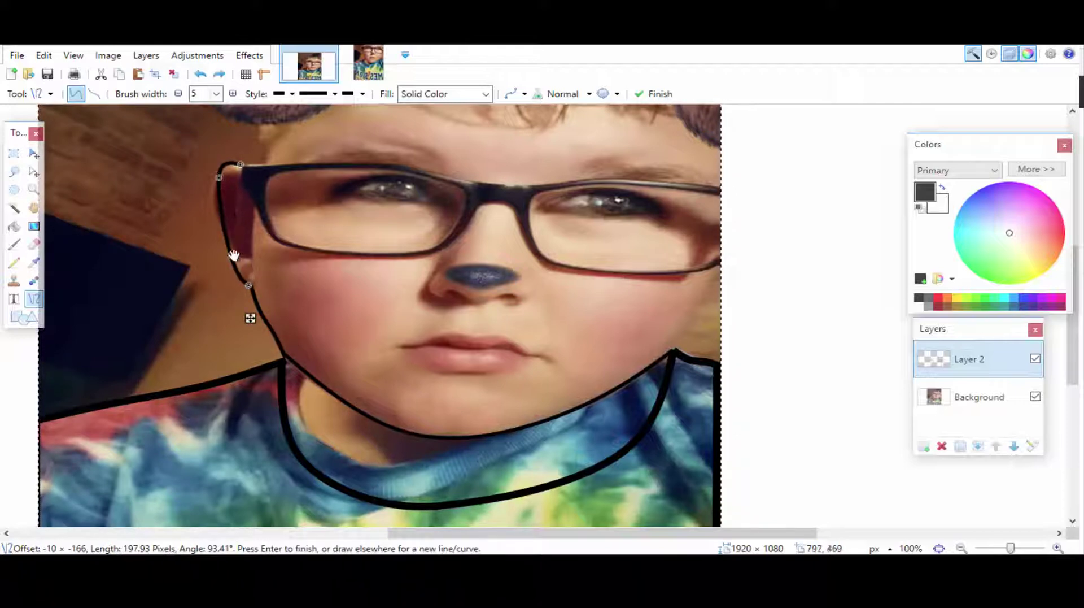
pyautogui.moveTo(233, 254); pyautogui.dragTo(218, 187)
pyautogui.press('Return')
# Step: Trace the face edge on the photo's right side, from the shirt collar up to the glasses
pyautogui.hotkey('ctrl', '+')
pyautogui.moveTo(810, 389); pyautogui.dragTo(904, 222)
pyautogui.hscroll(3, 707, 381)
pyautogui.press('Return')
pyautogui.hotkey('ctrl', '-')
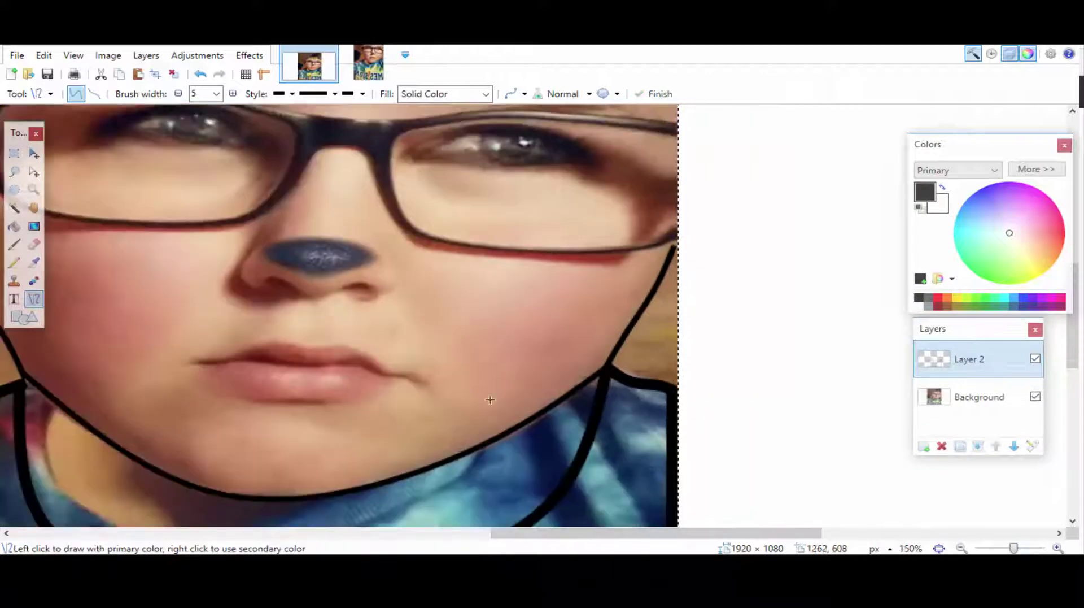
# Step: Trace the temple on the photo's left, joining the boy's ear outline to the dog ear above
pyautogui.hscroll(-5, 452, 527)
pyautogui.scroll(10, 453, 396)
pyautogui.moveTo(423, 378); pyautogui.dragTo(399, 426)
pyautogui.press('Return')
# Step: Outline the nose with curves of brush width 4, following the nostrils and both sides up to the glasses
pyautogui.hotkey('ctrl', '+')
pyautogui.scroll(-5, 577, 396)
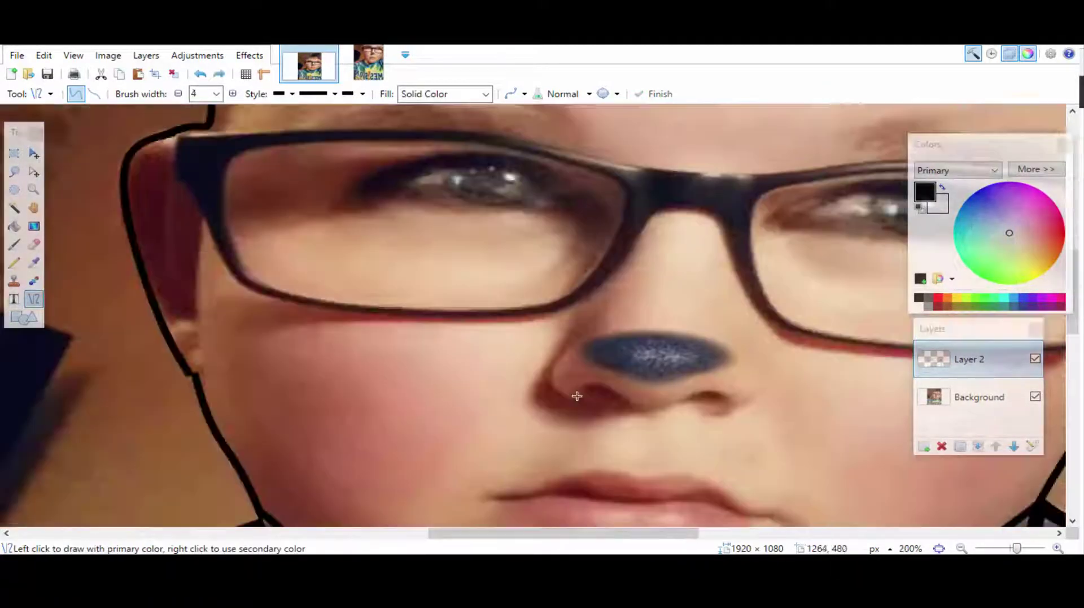
pyautogui.moveTo(577, 396); pyautogui.dragTo(570, 367)
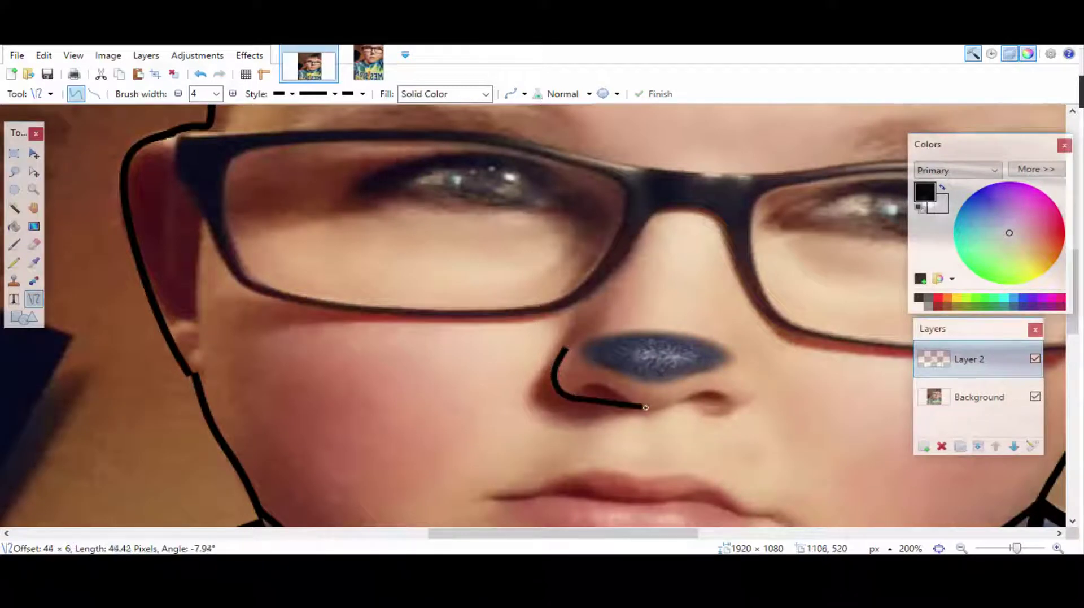
pyautogui.moveTo(646, 407); pyautogui.dragTo(655, 409)
pyautogui.moveTo(600, 390); pyautogui.dragTo(590, 384)
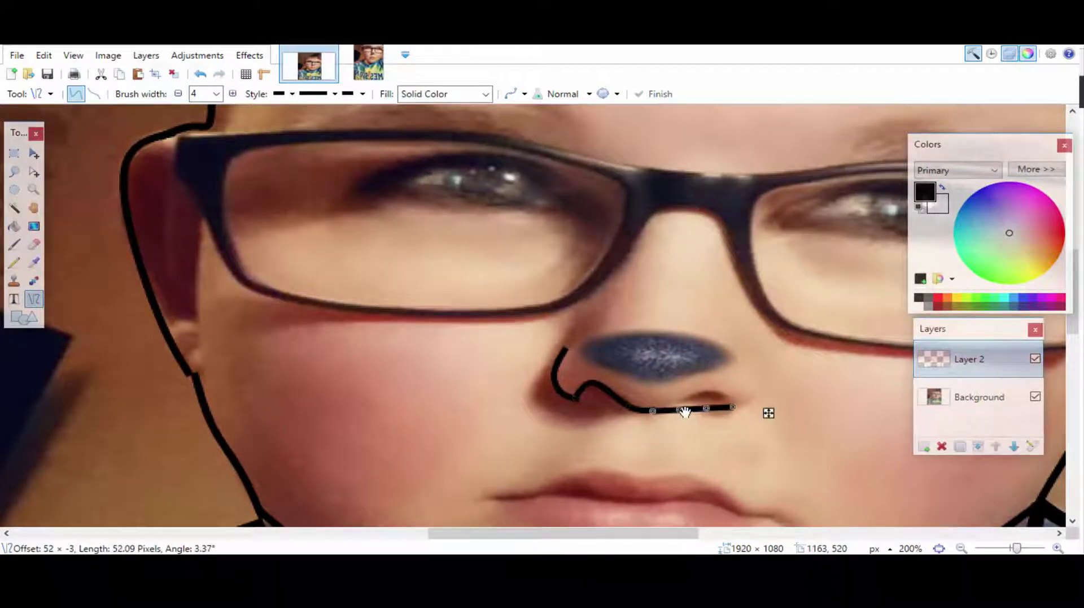
pyautogui.moveTo(713, 397)
pyautogui.mouseDown()
pyautogui.moveTo(728, 394)
pyautogui.moveTo(707, 212)
pyautogui.mouseUp()
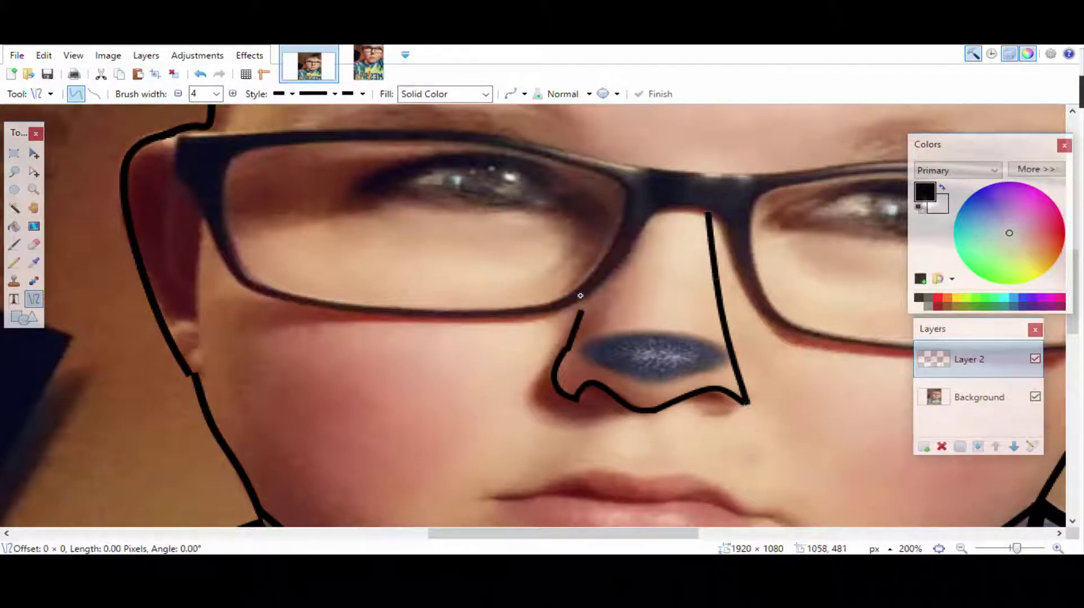
pyautogui.press('Return')
# Step: Trace the top edge of the glasses frame across both lenses and the bridge with curves of brush width 4
pyautogui.keyDown('ctrl'); pyautogui.scroll(1, 445, 362); pyautogui.keyUp('ctrl')
pyautogui.moveTo(860, 363); pyautogui.dragTo(87, 310)
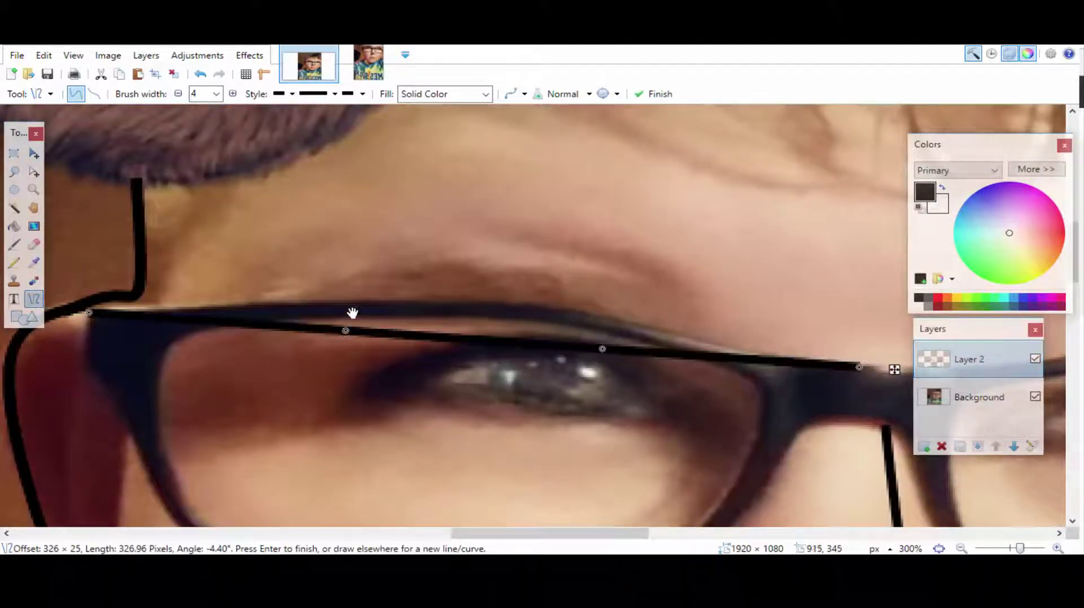
pyautogui.moveTo(354, 310); pyautogui.dragTo(346, 297)
pyautogui.moveTo(602, 348); pyautogui.dragTo(603, 318)
pyautogui.moveTo(615, 536); pyautogui.dragTo(633, 536)
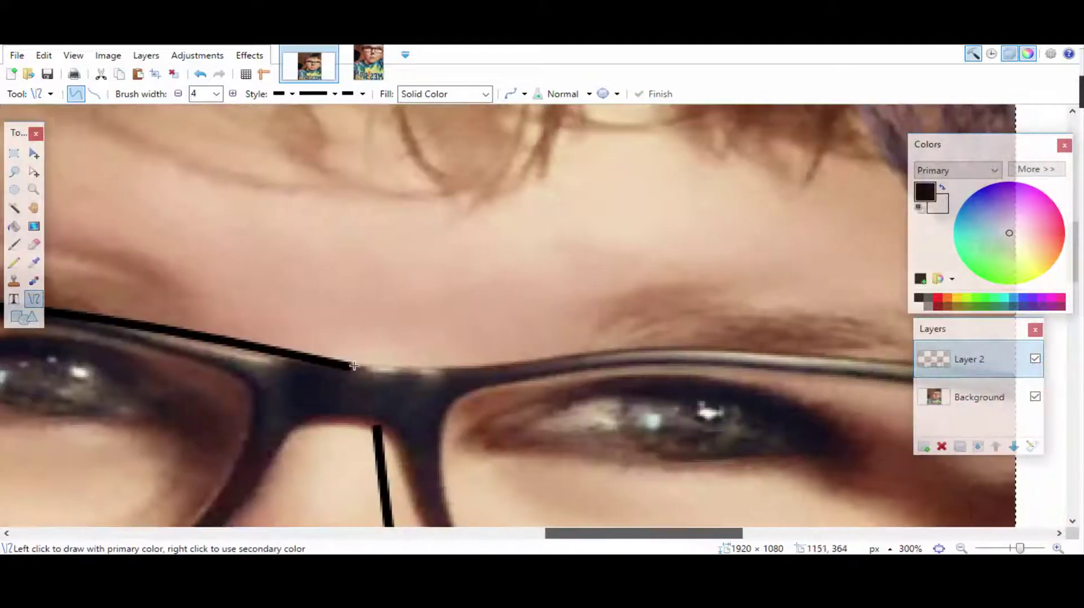
pyautogui.moveTo(316, 368)
pyautogui.mouseDown()
pyautogui.moveTo(689, 332)
pyautogui.moveTo(669, 370)
pyautogui.mouseUp()
pyautogui.moveTo(230, 356)
pyautogui.mouseDown()
pyautogui.moveTo(440, 358)
pyautogui.moveTo(158, 358)
pyautogui.moveTo(440, 355)
pyautogui.mouseUp()
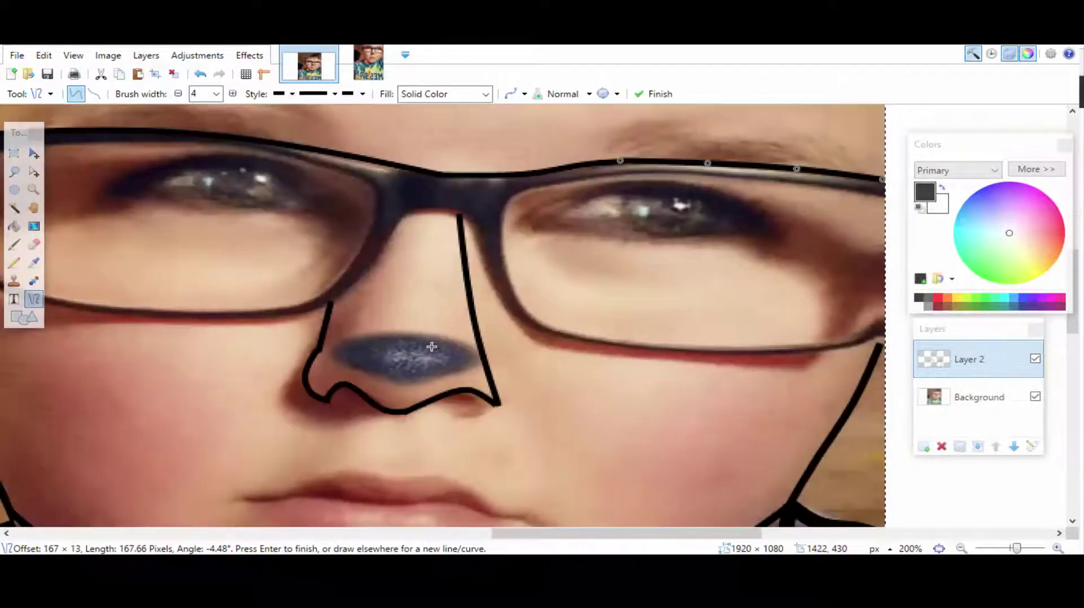
# Step: Trace the underside of the glasses bridge and the nose-side edge of the frame around the photo's right lens
pyautogui.scroll(2, 432, 346)
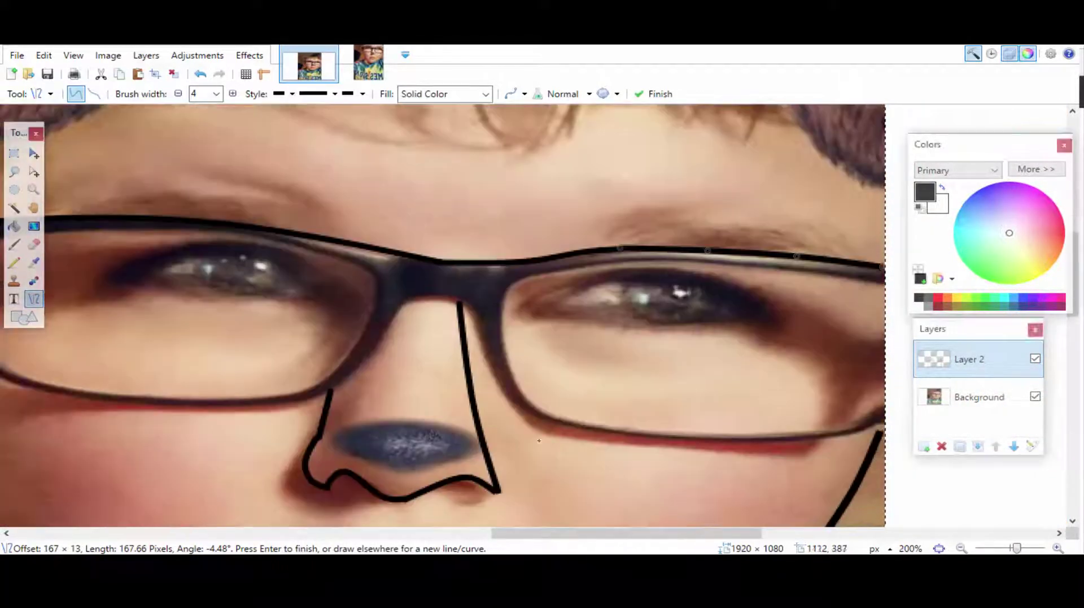
pyautogui.moveTo(403, 301); pyautogui.dragTo(526, 420)
pyautogui.moveTo(465, 361); pyautogui.dragTo(472, 306)
pyautogui.moveTo(498, 396)
pyautogui.mouseDown()
pyautogui.moveTo(486, 381)
pyautogui.moveTo(496, 364)
pyautogui.mouseUp()
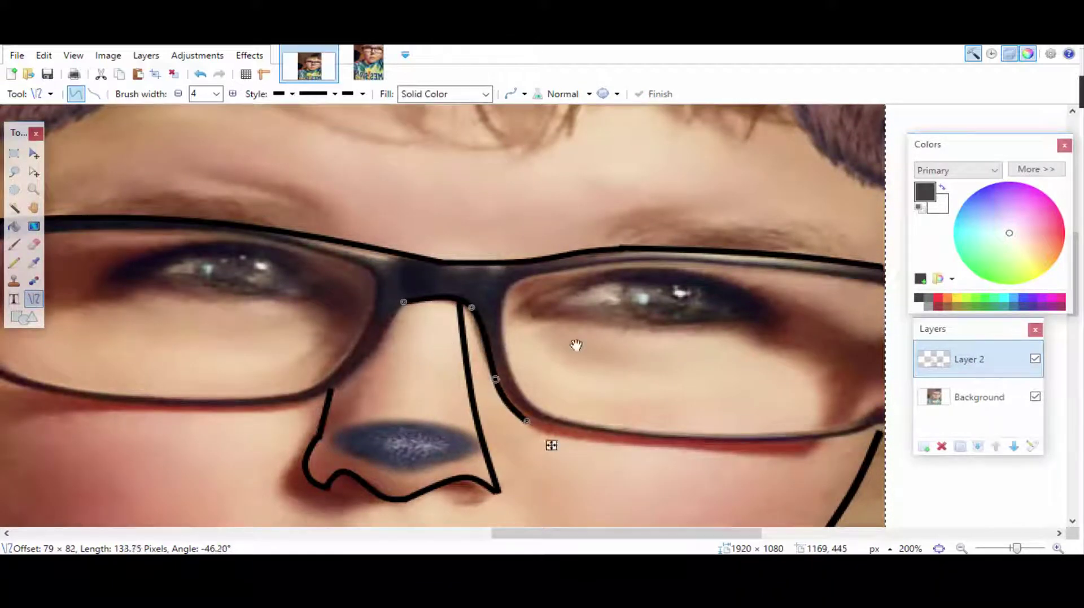
pyautogui.press('Return')
# Step: Trace the lower outer edge of the glasses frame under the photo's right lens to the image border
pyautogui.moveTo(525, 423); pyautogui.dragTo(881, 425)
pyautogui.moveTo(648, 424); pyautogui.dragTo(648, 445)
pyautogui.moveTo(764, 424); pyautogui.dragTo(786, 447)
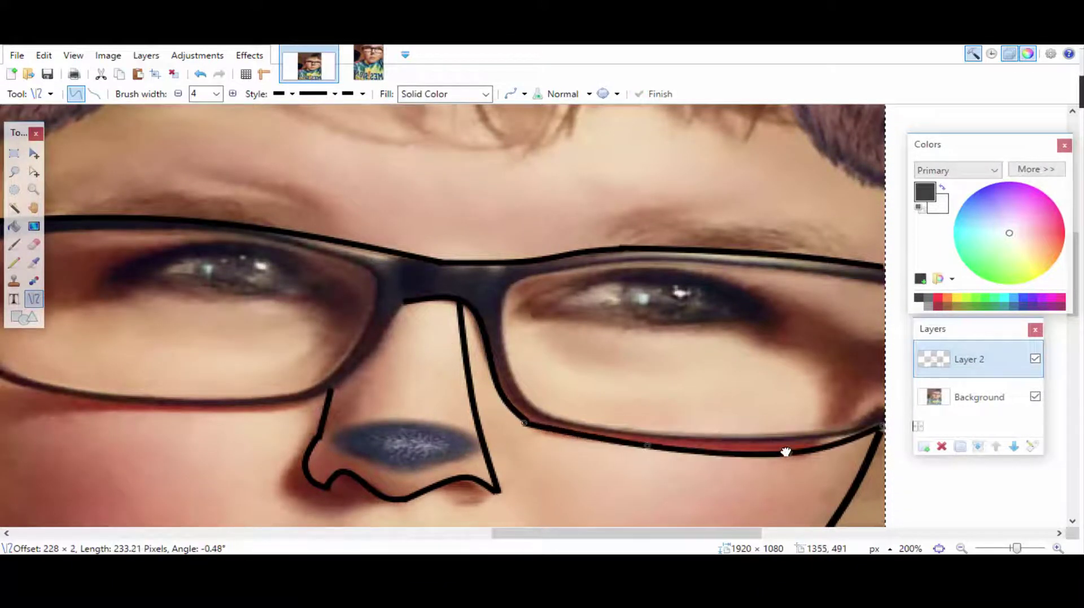
# Step: Trace the outer side edge of the glasses frame around the photo's left lens with a curve
pyautogui.moveTo(524, 531); pyautogui.dragTo(412, 532)
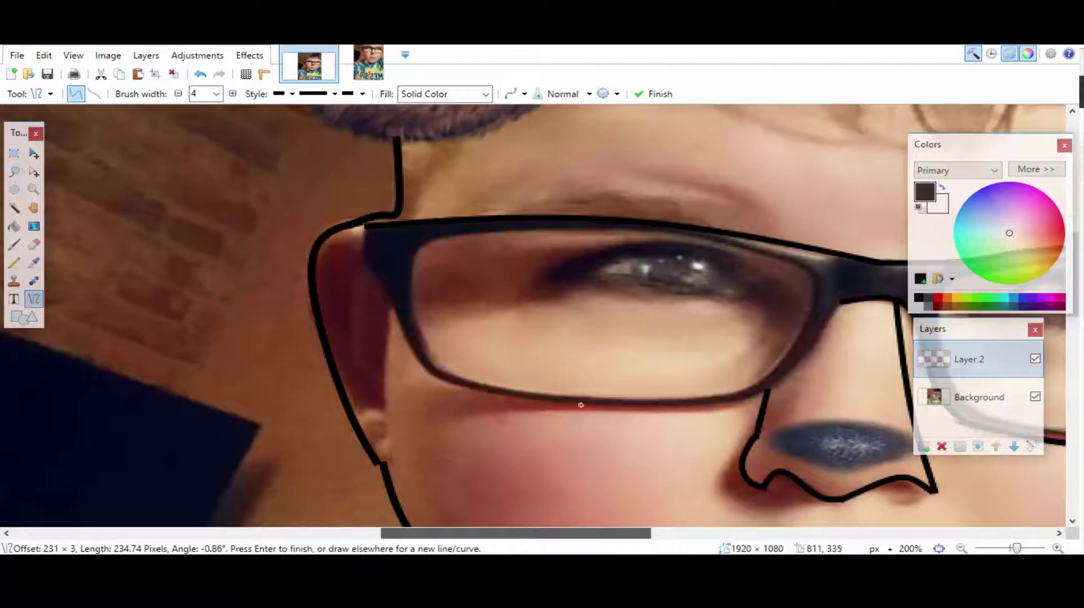
pyautogui.moveTo(365, 226); pyautogui.dragTo(562, 402)
pyautogui.moveTo(431, 286)
pyautogui.mouseDown()
pyautogui.moveTo(368, 274)
pyautogui.moveTo(382, 277)
pyautogui.mouseUp()
pyautogui.moveTo(497, 342)
pyautogui.mouseDown()
pyautogui.moveTo(503, 351)
pyautogui.moveTo(375, 274)
pyautogui.moveTo(387, 291)
pyautogui.moveTo(363, 249)
pyautogui.moveTo(399, 320)
pyautogui.mouseUp()
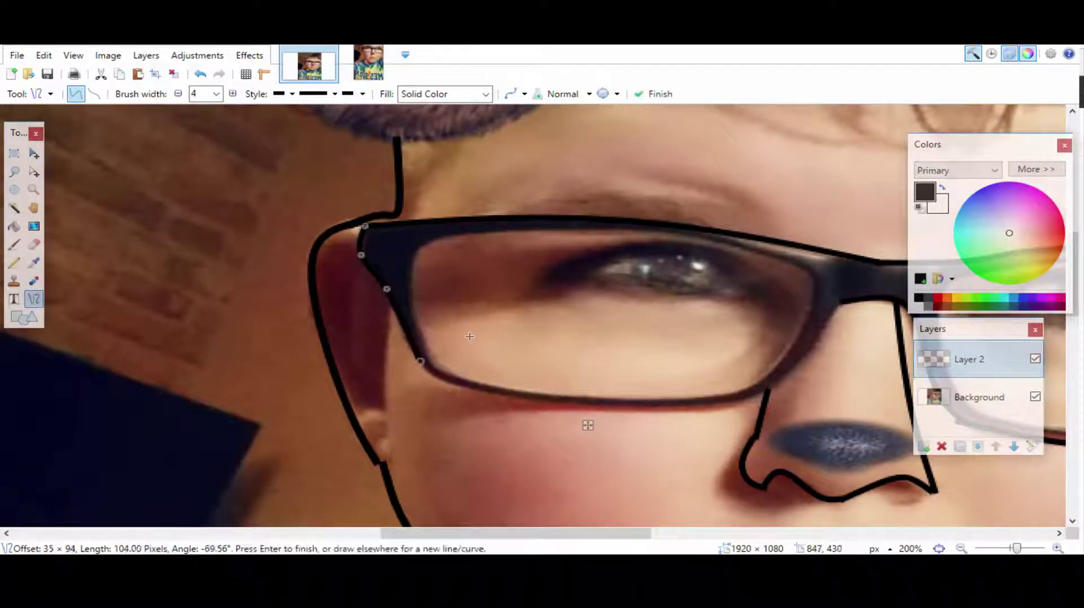
# Step: Trace the frame's lower edge under the photo's left lens and its nose-side edge up to the bridge
pyautogui.moveTo(418, 358); pyautogui.dragTo(767, 393)
pyautogui.moveTo(659, 381); pyautogui.dragTo(666, 413)
pyautogui.moveTo(531, 390)
pyautogui.mouseDown()
pyautogui.moveTo(538, 405)
pyautogui.moveTo(482, 393)
pyautogui.mouseUp()
pyautogui.moveTo(666, 413); pyautogui.dragTo(667, 408)
pyautogui.moveTo(843, 302)
pyautogui.mouseDown()
pyautogui.moveTo(798, 375)
pyautogui.moveTo(769, 399)
pyautogui.mouseUp()
pyautogui.moveTo(625, 537); pyautogui.dragTo(705, 536)
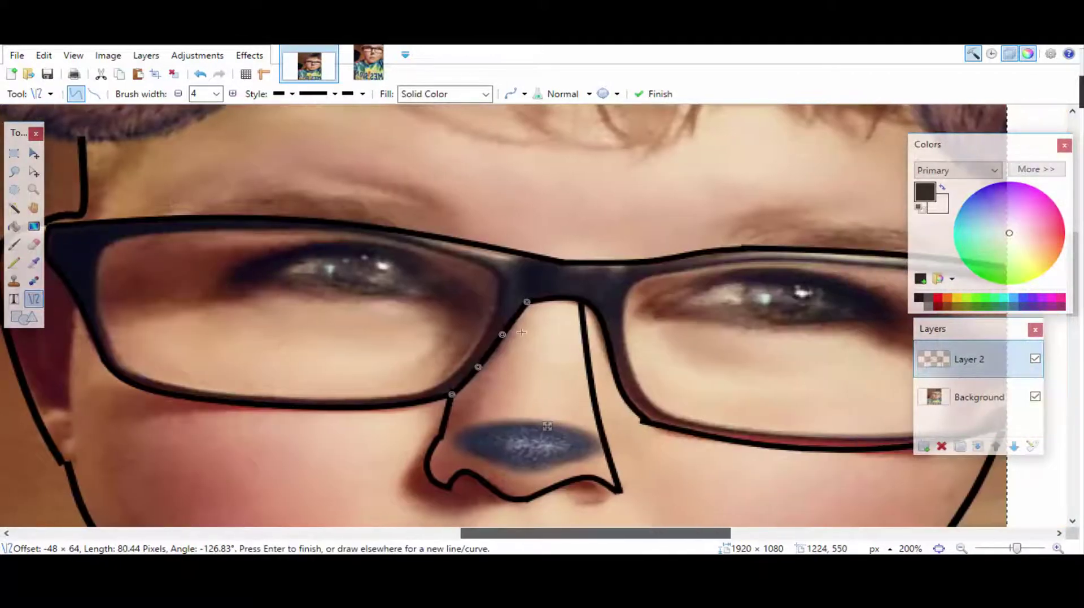
# Step: Set the brush width to 3 and trace the top edge of the upper lip with two curves
pyautogui.scroll(-5, 534, 320)
pyautogui.hscroll(-2, 534, 320)
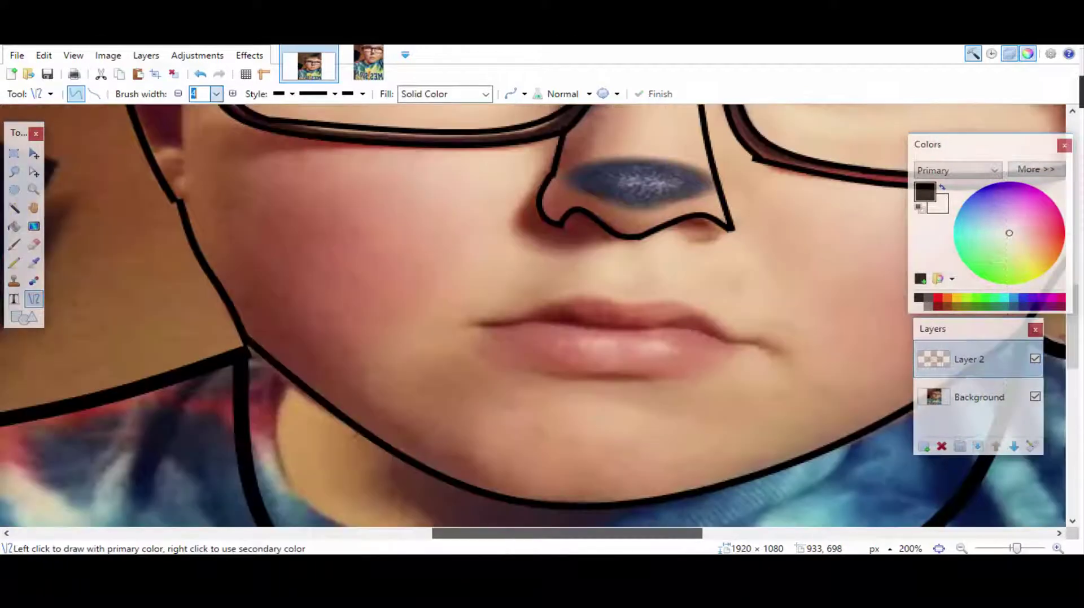
pyautogui.click(216, 94)
pyautogui.click(199, 123)
pyautogui.hotkey('ctrl', '+')
pyautogui.hotkey('ctrl', '+')
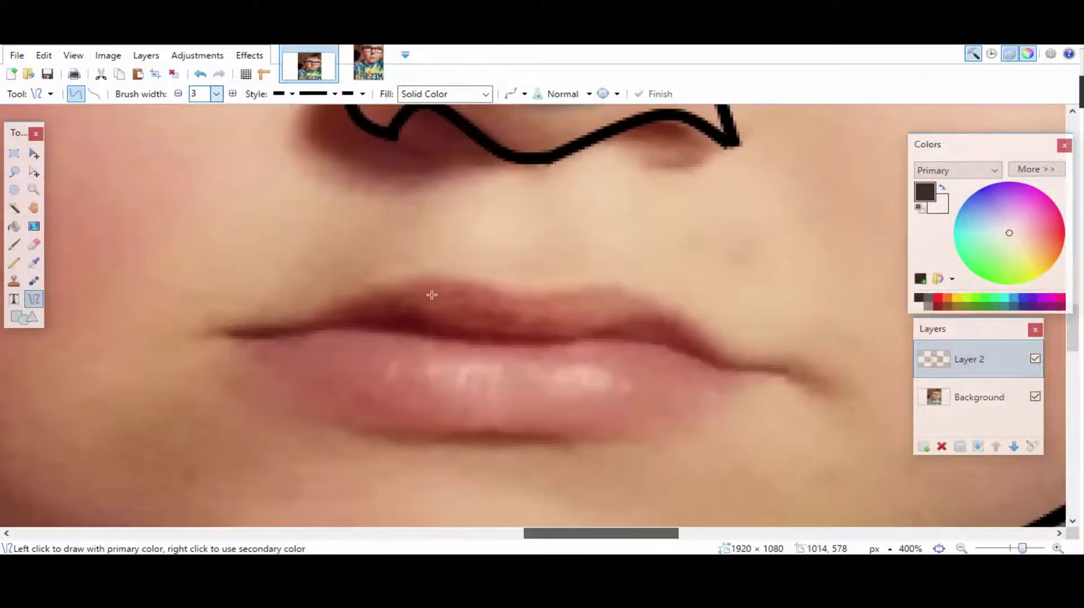
pyautogui.moveTo(238, 328); pyautogui.dragTo(518, 295)
pyautogui.moveTo(426, 310); pyautogui.dragTo(399, 289)
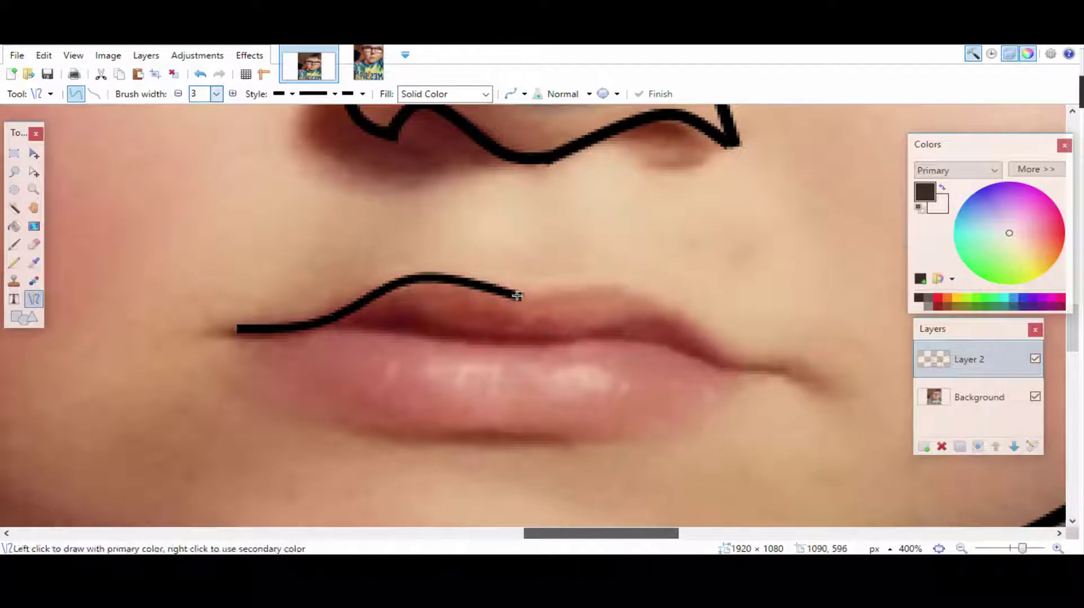
pyautogui.moveTo(517, 295); pyautogui.dragTo(729, 359)
pyautogui.moveTo(589, 316); pyautogui.dragTo(593, 285)
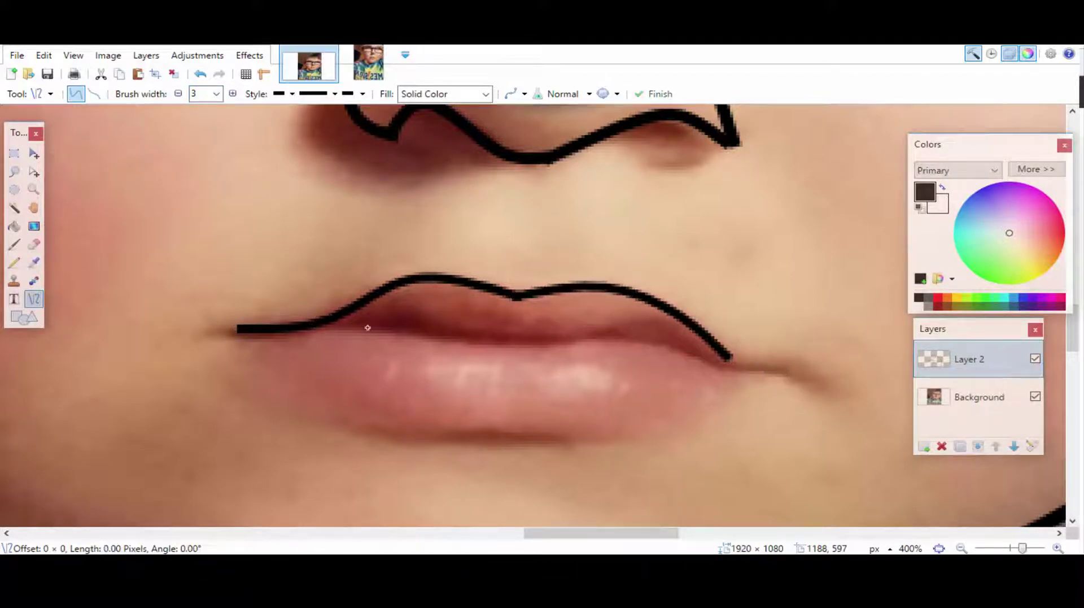
# Step: Trace the parting line between the lips and the lower lip's bottom edge with curves from corner to corner
pyautogui.moveTo(237, 328); pyautogui.dragTo(786, 374)
pyautogui.moveTo(634, 358); pyautogui.dragTo(638, 339)
pyautogui.moveTo(237, 328)
pyautogui.mouseDown()
pyautogui.moveTo(770, 445)
pyautogui.moveTo(786, 375)
pyautogui.mouseUp()
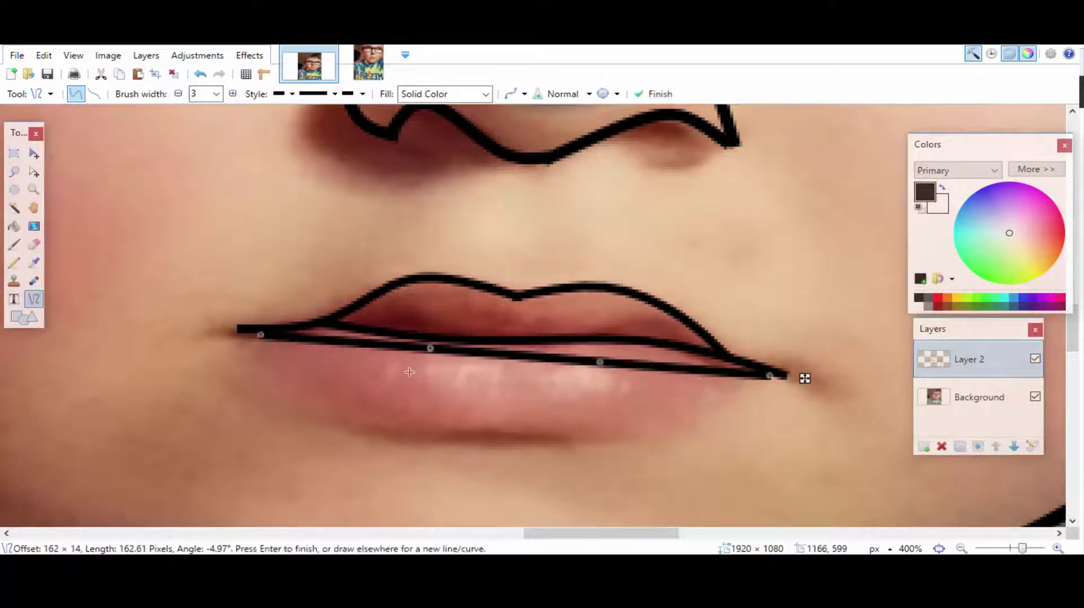
pyautogui.moveTo(430, 348); pyautogui.dragTo(390, 432)
pyautogui.moveTo(600, 361); pyautogui.dragTo(665, 435)
# Step: Outline the eye behind the photo's left lens with curves along its upper and lower lids
pyautogui.hotkey('ctrl', '-')
pyautogui.scroll(5, 729, 326)
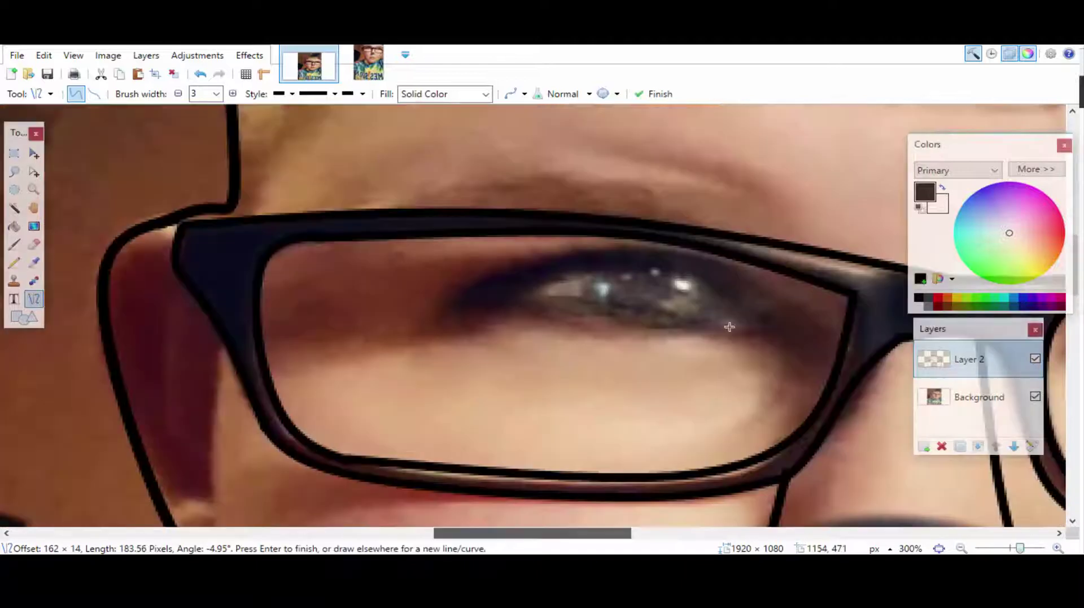
pyautogui.moveTo(418, 327); pyautogui.dragTo(769, 325)
pyautogui.moveTo(565, 326); pyautogui.dragTo(564, 257)
pyautogui.moveTo(689, 257); pyautogui.dragTo(695, 257)
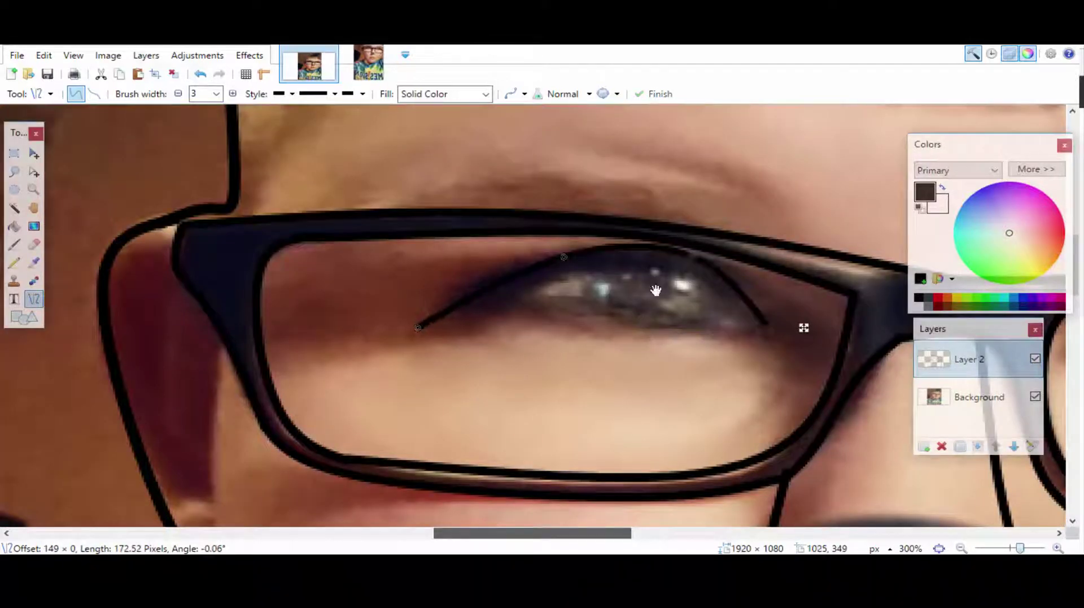
pyautogui.moveTo(456, 306); pyautogui.dragTo(769, 327)
pyautogui.moveTo(560, 313); pyautogui.dragTo(559, 321)
pyautogui.moveTo(664, 320); pyautogui.dragTo(667, 327)
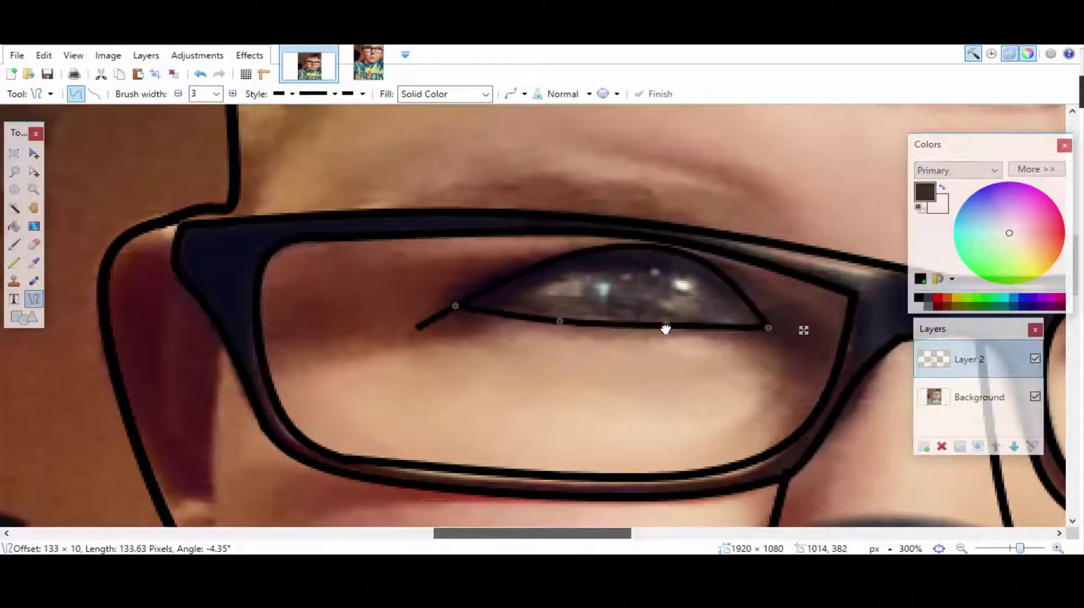
# Step: Outline the eye behind the photo's right lens with curves along its upper and lower lids
pyautogui.moveTo(556, 532)
pyautogui.mouseDown()
pyautogui.moveTo(726, 533)
pyautogui.moveTo(704, 533)
pyautogui.mouseUp()
pyautogui.moveTo(265, 358); pyautogui.dragTo(675, 364)
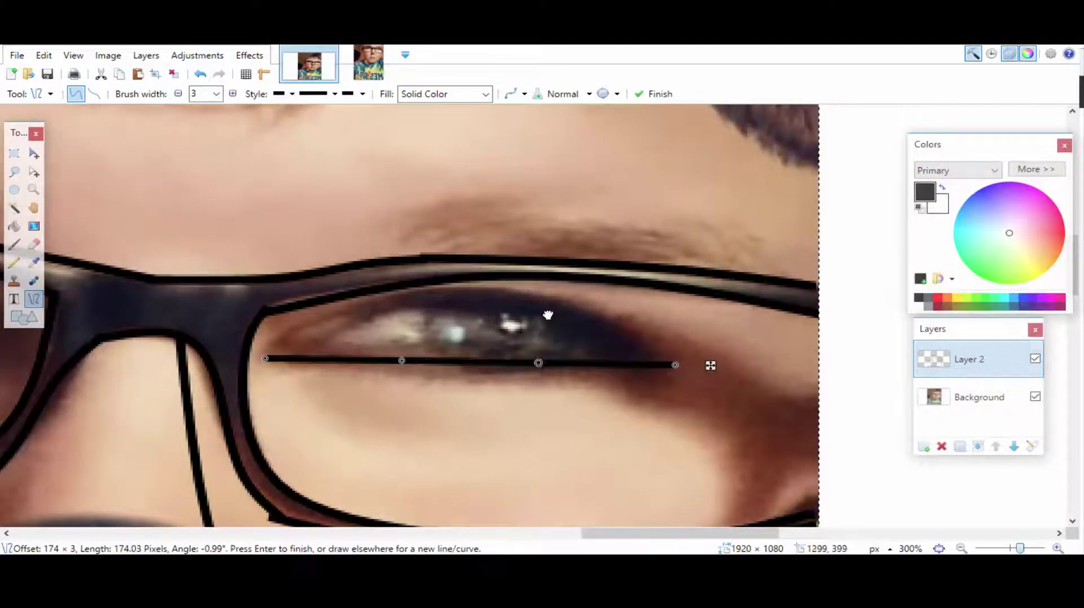
pyautogui.moveTo(548, 315); pyautogui.dragTo(542, 297)
pyautogui.moveTo(401, 360); pyautogui.dragTo(371, 304)
pyautogui.press('Return')
pyautogui.moveTo(266, 356); pyautogui.dragTo(671, 363)
pyautogui.moveTo(401, 361); pyautogui.dragTo(416, 375)
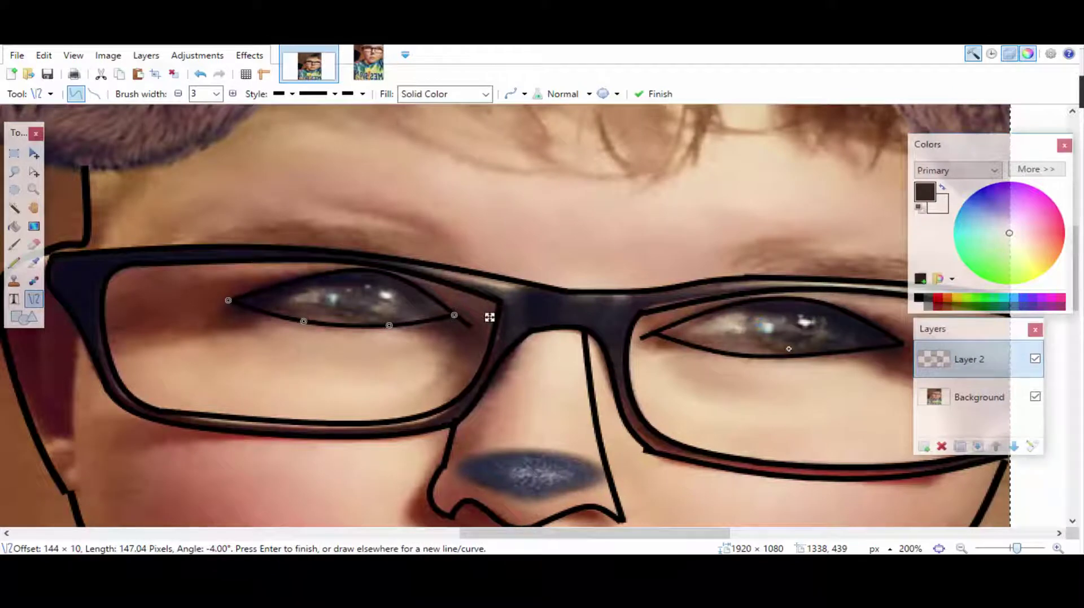
# Step: Trace the iris of the eye on the photo's right with curves between the two eyelid lines
pyautogui.hotkey('ctrl', '+')
pyautogui.moveTo(542, 532); pyautogui.dragTo(683, 533)
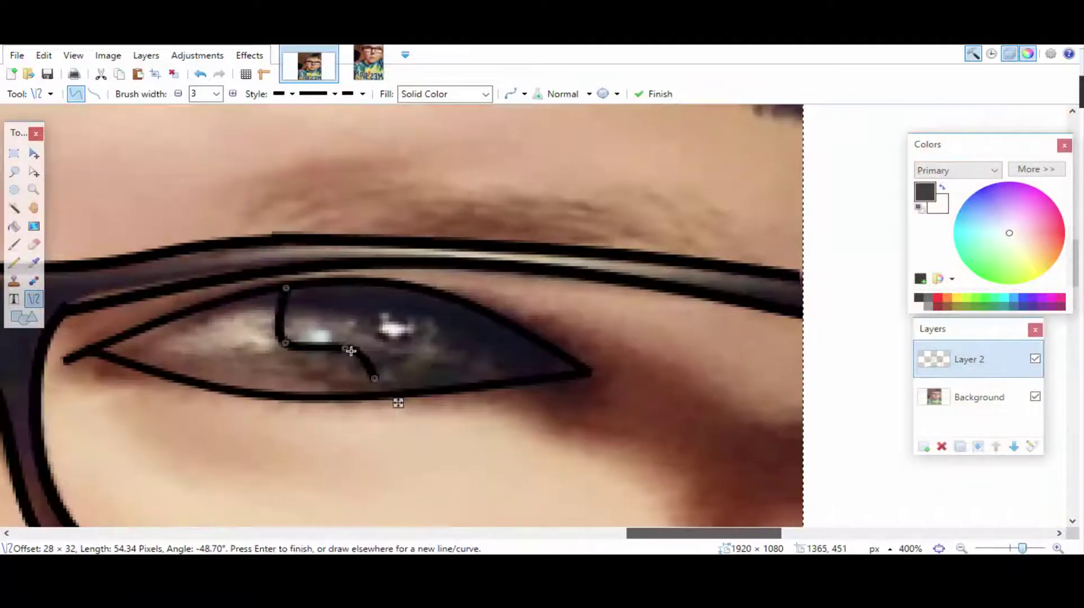
pyautogui.moveTo(397, 402); pyautogui.dragTo(425, 287)
pyautogui.moveTo(399, 333); pyautogui.dragTo(452, 348)
pyautogui.moveTo(396, 378); pyautogui.dragTo(441, 347)
# Step: Trace both sides of the iris in the eye on the photo's left with curves
pyautogui.hscroll(-10, 442, 406)
pyautogui.moveTo(539, 227)
pyautogui.mouseDown()
pyautogui.moveTo(532, 327)
pyautogui.moveTo(641, 298)
pyautogui.moveTo(637, 273)
pyautogui.mouseUp()
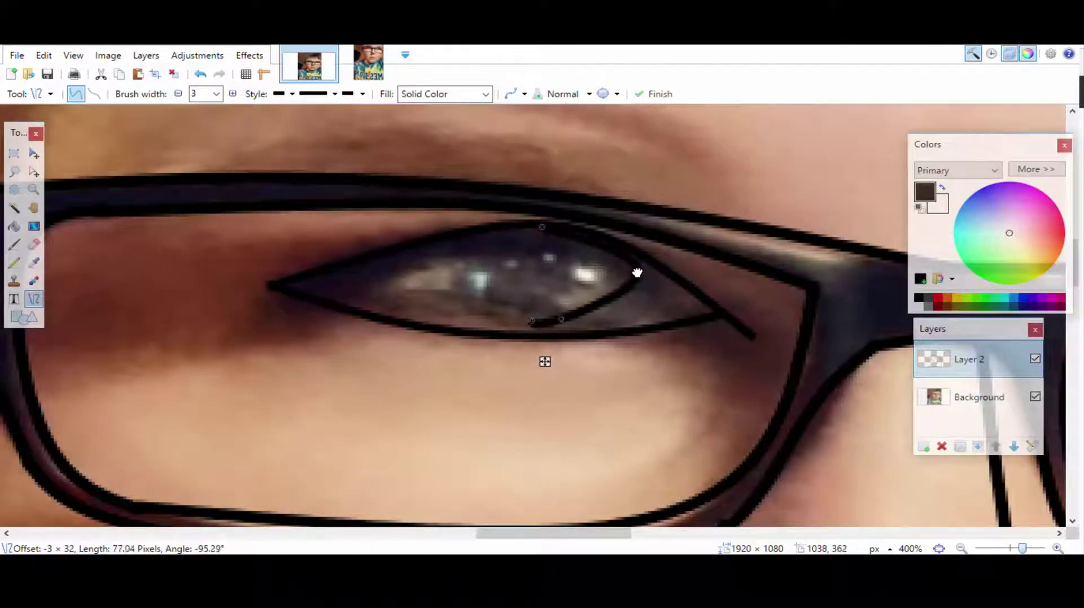
pyautogui.moveTo(470, 260)
pyautogui.mouseDown()
pyautogui.moveTo(467, 311)
pyautogui.moveTo(460, 303)
pyautogui.mouseUp()
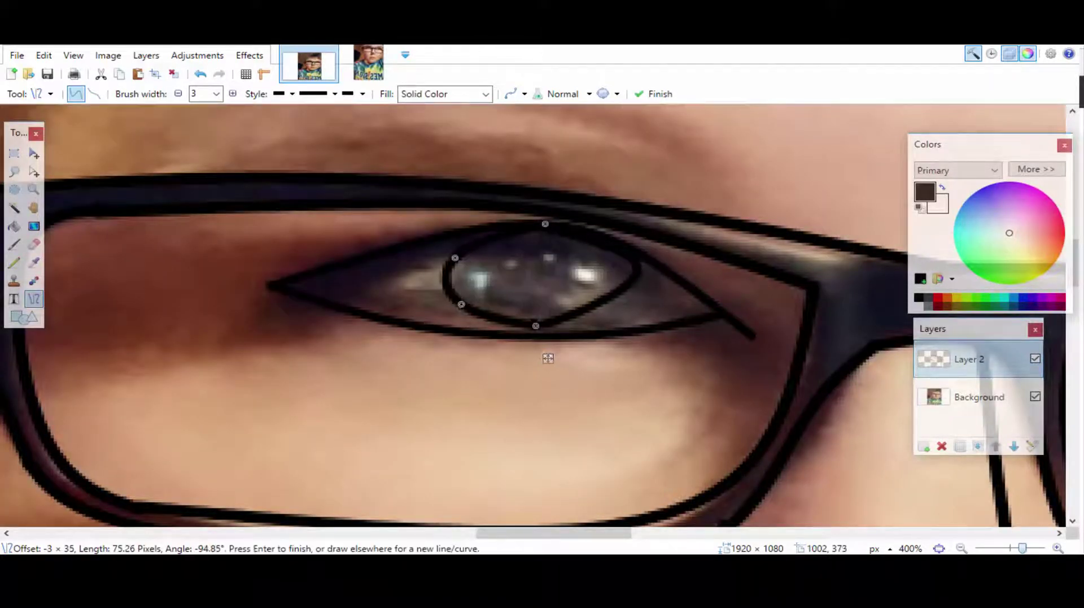
pyautogui.press('Return')
# Step: Set the brush width to 5 and trace the upper edge of the dog ear on the photo's left
pyautogui.hotkey('ctrl', '-')
pyautogui.hotkey('ctrl', '-')
pyautogui.hotkey('ctrl', '-')
pyautogui.hotkey('ctrl', '-')
pyautogui.press(']')
pyautogui.press(']')
pyautogui.moveTo(486, 151); pyautogui.dragTo(145, 265)
pyautogui.moveTo(258, 232); pyautogui.dragTo(213, 206)
pyautogui.moveTo(487, 151); pyautogui.dragTo(435, 155)
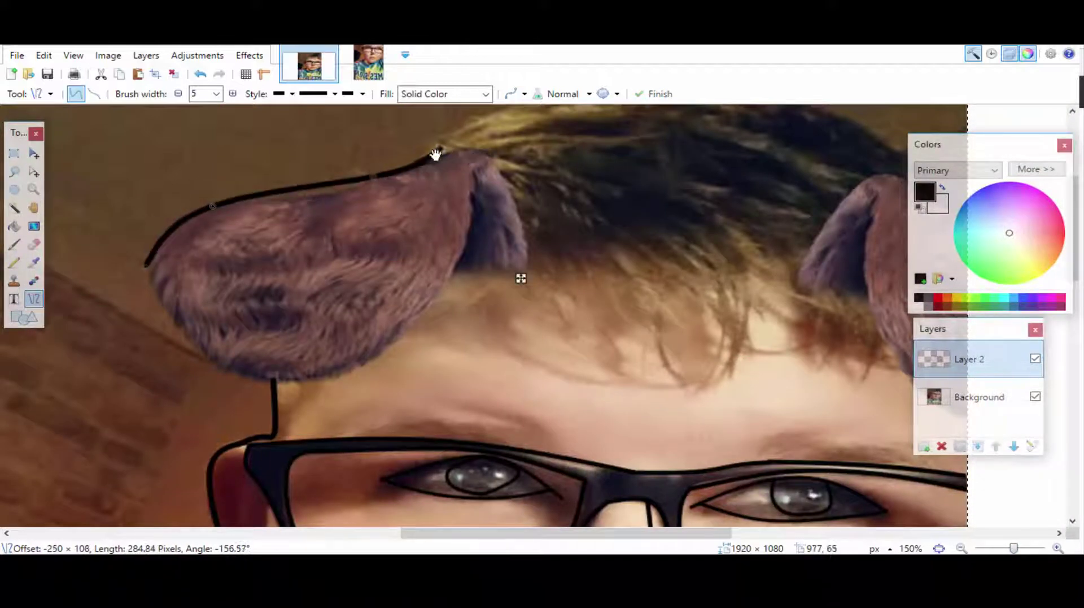
pyautogui.moveTo(339, 187); pyautogui.dragTo(332, 191)
# Step: Trace the lower edge of the same dog ear and its inner side up towards the tip near the hair
pyautogui.moveTo(146, 265); pyautogui.dragTo(420, 314)
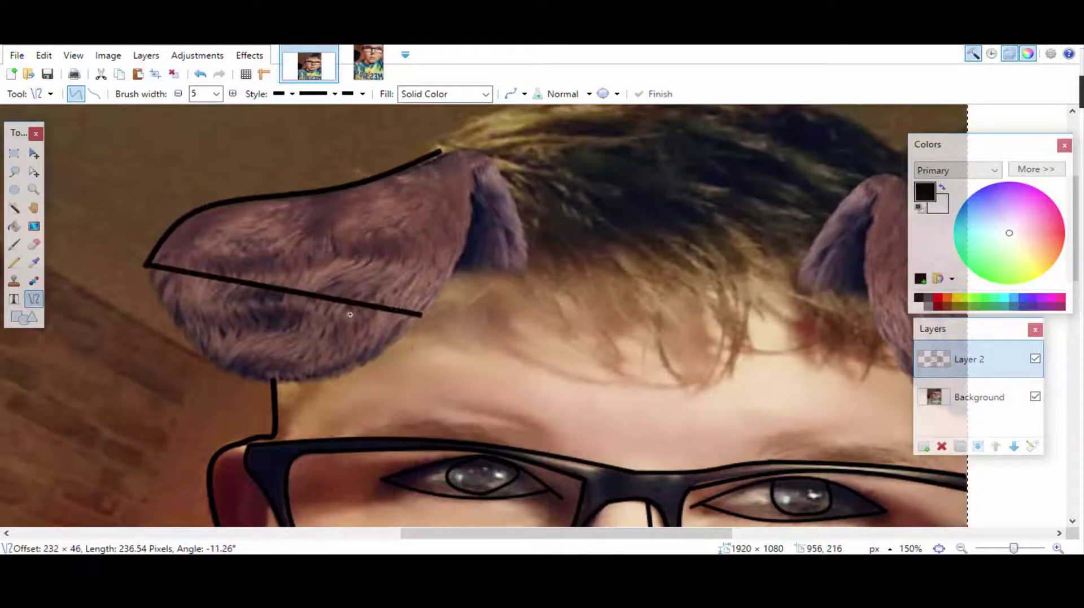
pyautogui.moveTo(238, 284); pyautogui.dragTo(242, 366)
pyautogui.moveTo(338, 373); pyautogui.dragTo(338, 375)
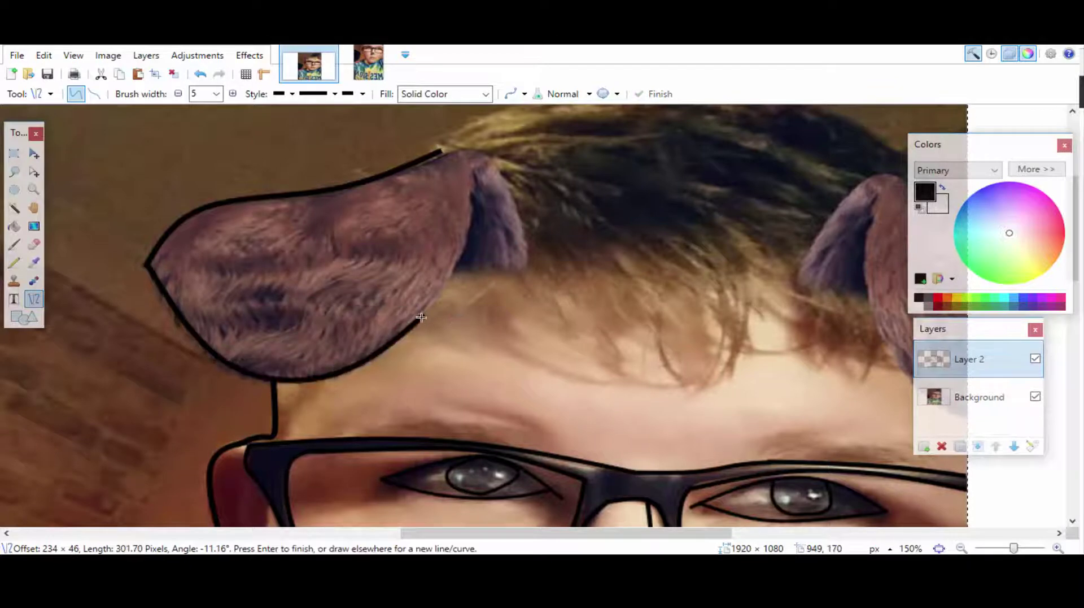
pyautogui.moveTo(456, 265); pyautogui.dragTo(469, 217)
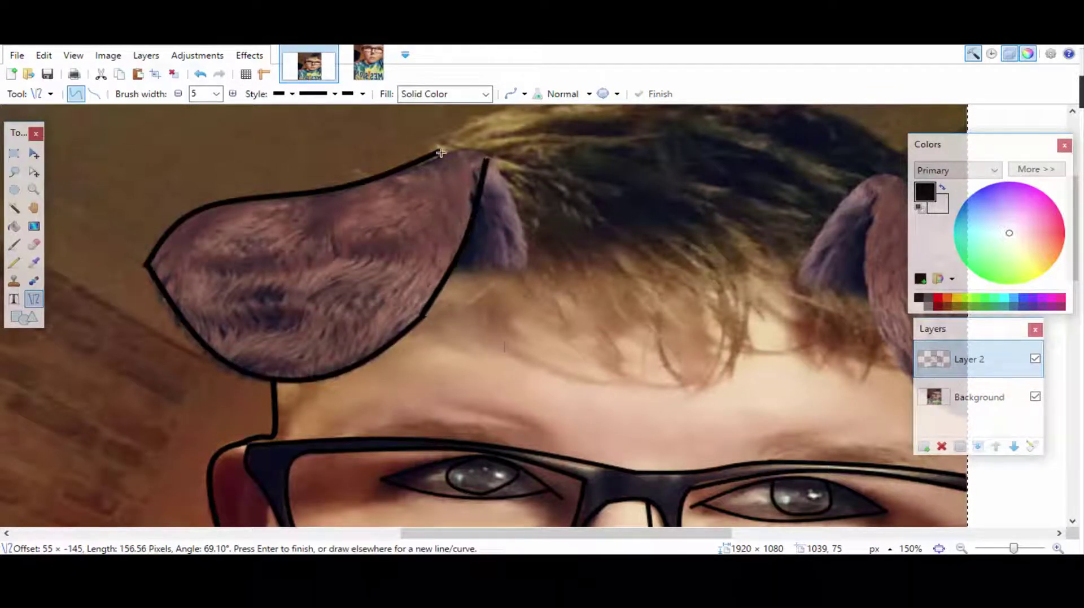
# Step: Close the dog ear outline with a short rounded curve over its top corner by the hair
pyautogui.click(1021, 549)
pyautogui.moveTo(380, 174); pyautogui.dragTo(417, 170)
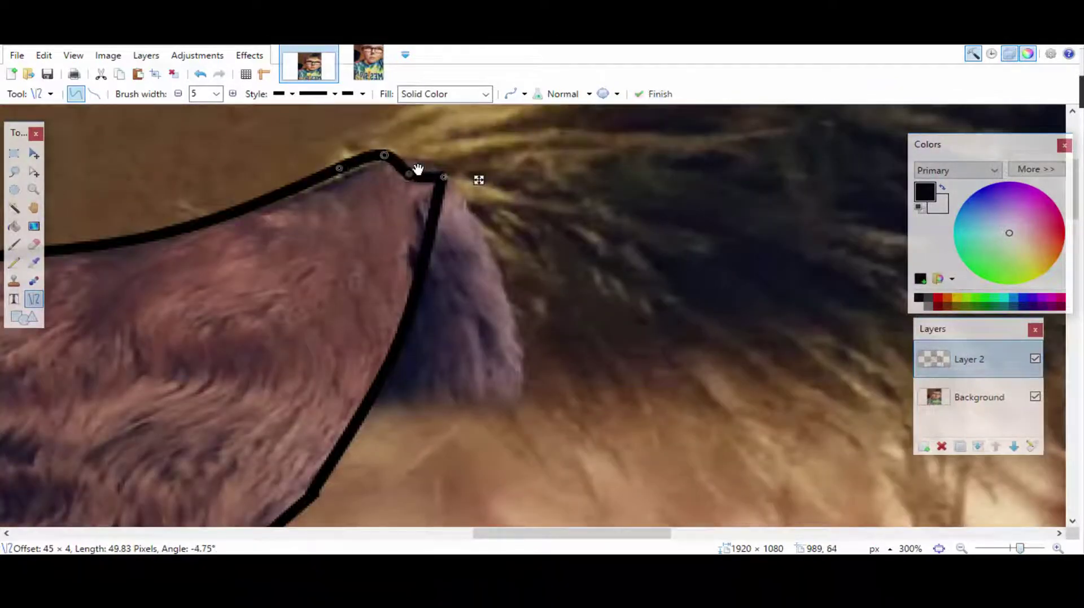
pyautogui.press('Return')
# Step: Outline the dark inner flap of the dog ear with curves from its lower edge up to the top corner
pyautogui.moveTo(367, 401); pyautogui.dragTo(494, 255)
pyautogui.moveTo(411, 366); pyautogui.dragTo(522, 402)
pyautogui.moveTo(452, 306); pyautogui.dragTo(511, 305)
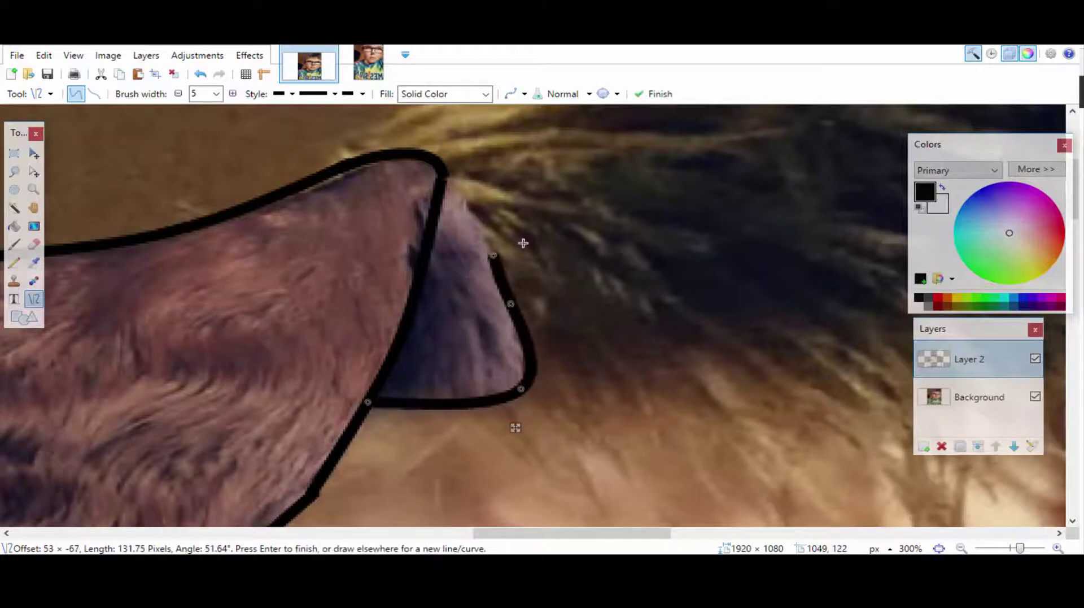
pyautogui.moveTo(446, 173); pyautogui.dragTo(444, 166)
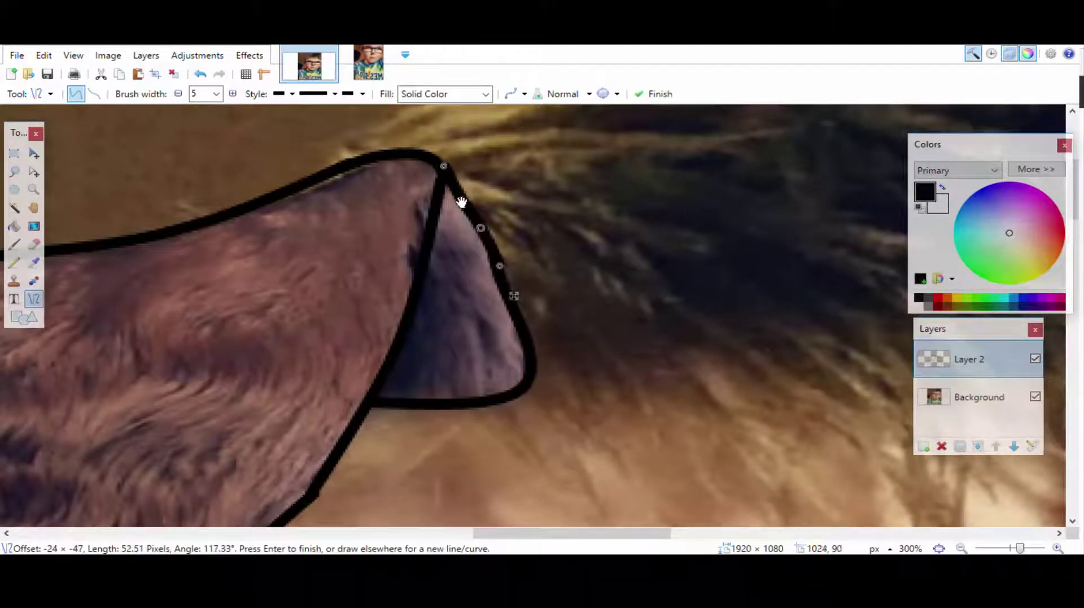
# Step: Trace the upper edge of the hair with a curve from the dog ear on the photo's left up to the image's top edge
pyautogui.scroll(5, 542, 316)
pyautogui.moveTo(114, 502); pyautogui.dragTo(872, 280)
pyautogui.moveTo(618, 358); pyautogui.dragTo(378, 389)
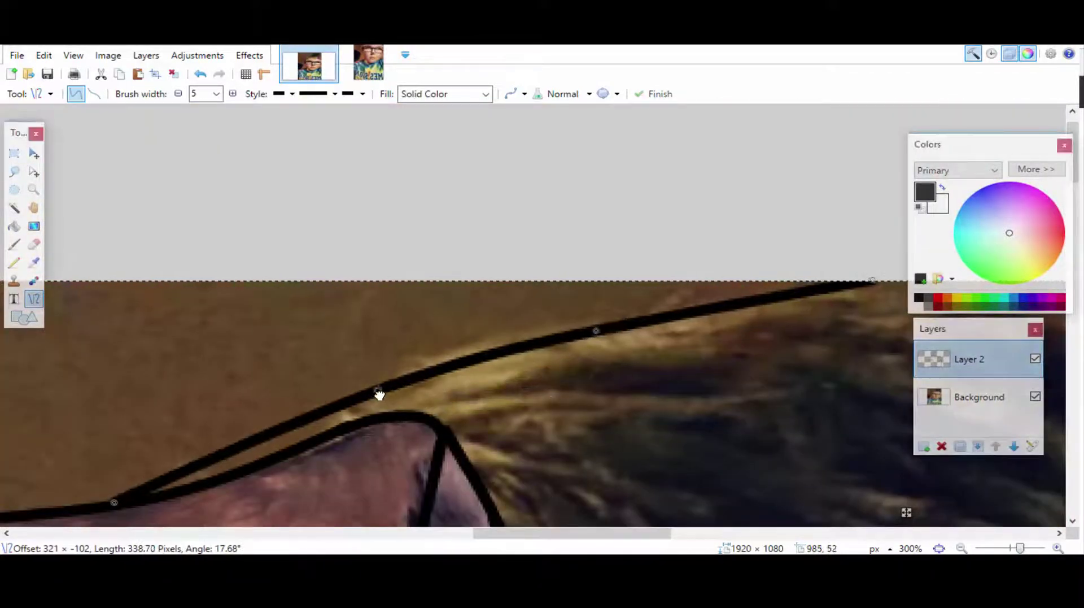
pyautogui.moveTo(570, 328); pyautogui.dragTo(571, 327)
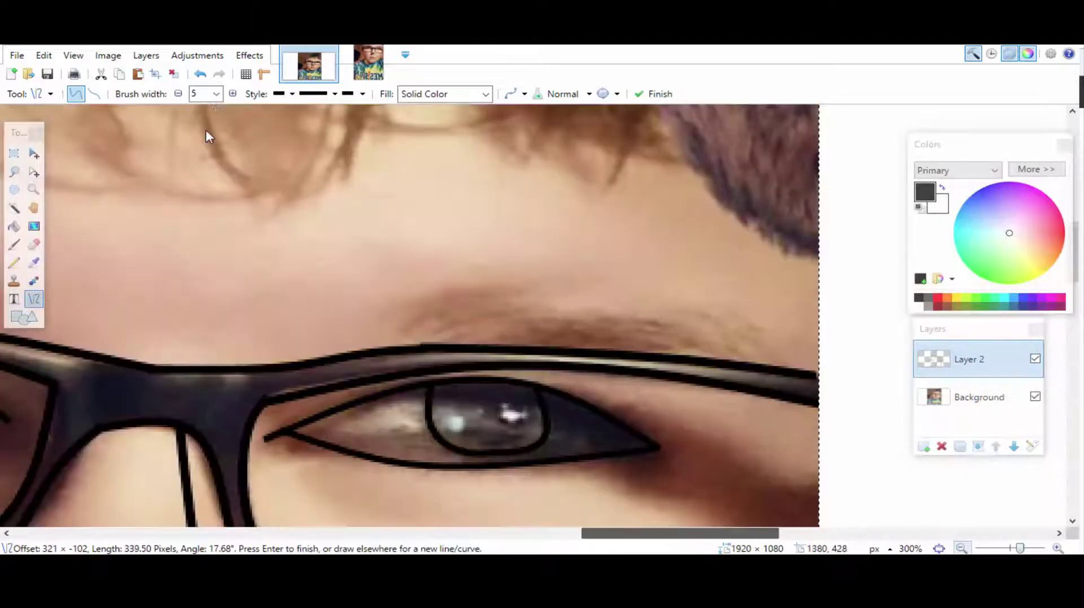
# Step: Set the brush width to 4 and outline the eyebrow on the photo's right with an arched upper line and a rounded outer end
pyautogui.press('[')
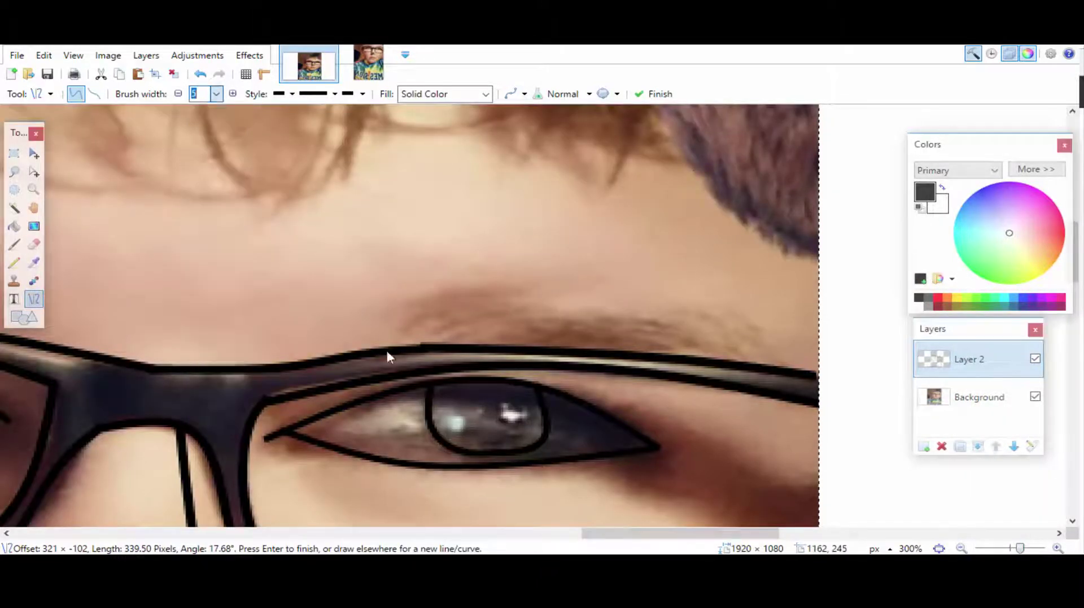
pyautogui.moveTo(392, 341); pyautogui.dragTo(665, 316)
pyautogui.moveTo(520, 329); pyautogui.dragTo(520, 298)
pyautogui.moveTo(435, 324); pyautogui.dragTo(437, 302)
pyautogui.press('Return')
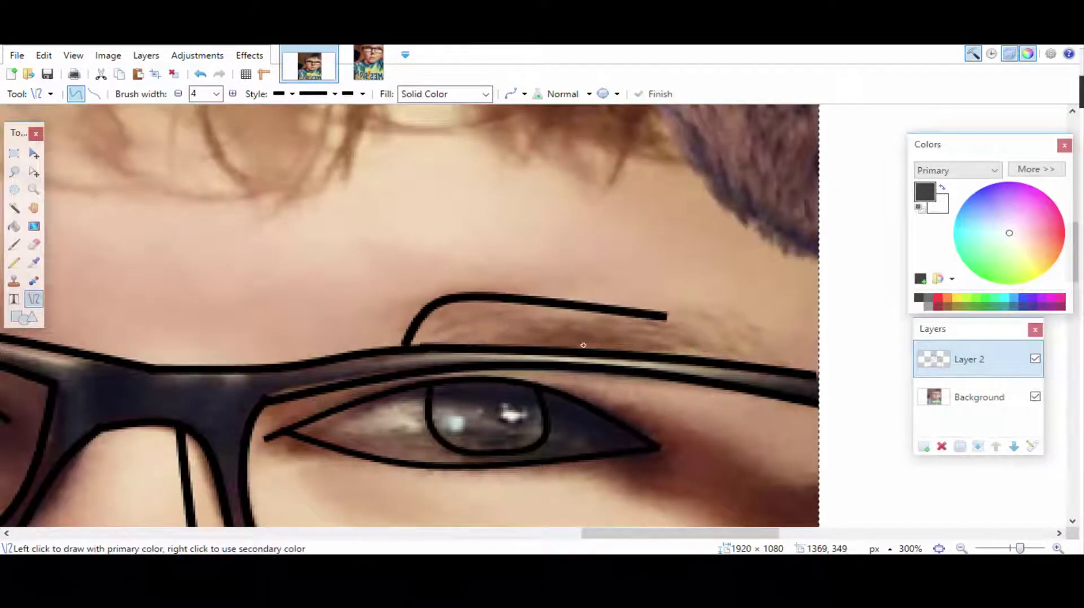
pyautogui.moveTo(703, 346); pyautogui.dragTo(570, 349)
pyautogui.moveTo(662, 353); pyautogui.dragTo(683, 320)
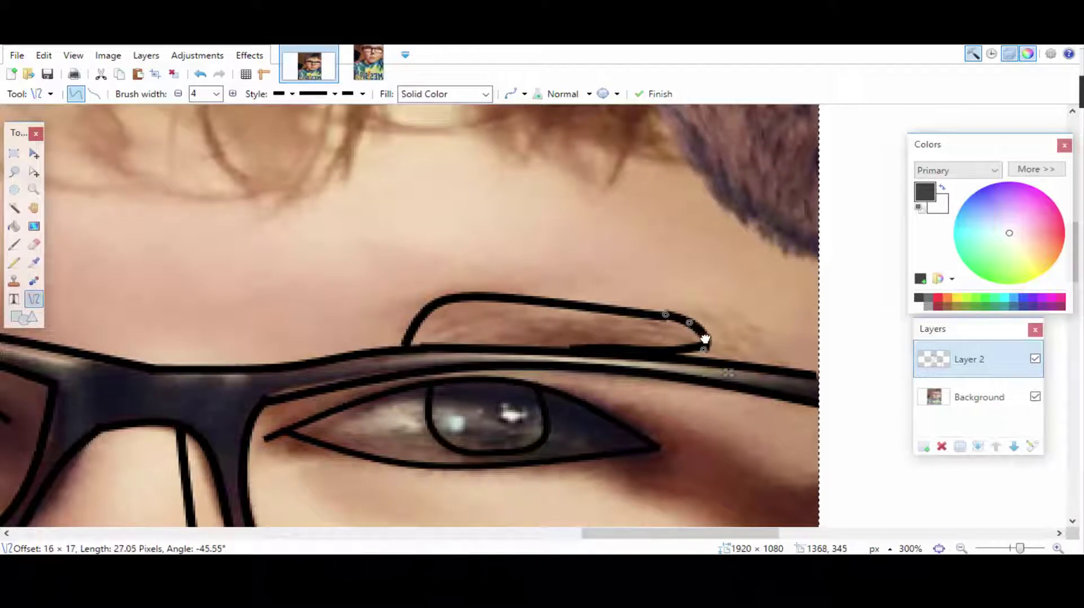
pyautogui.press('Return')
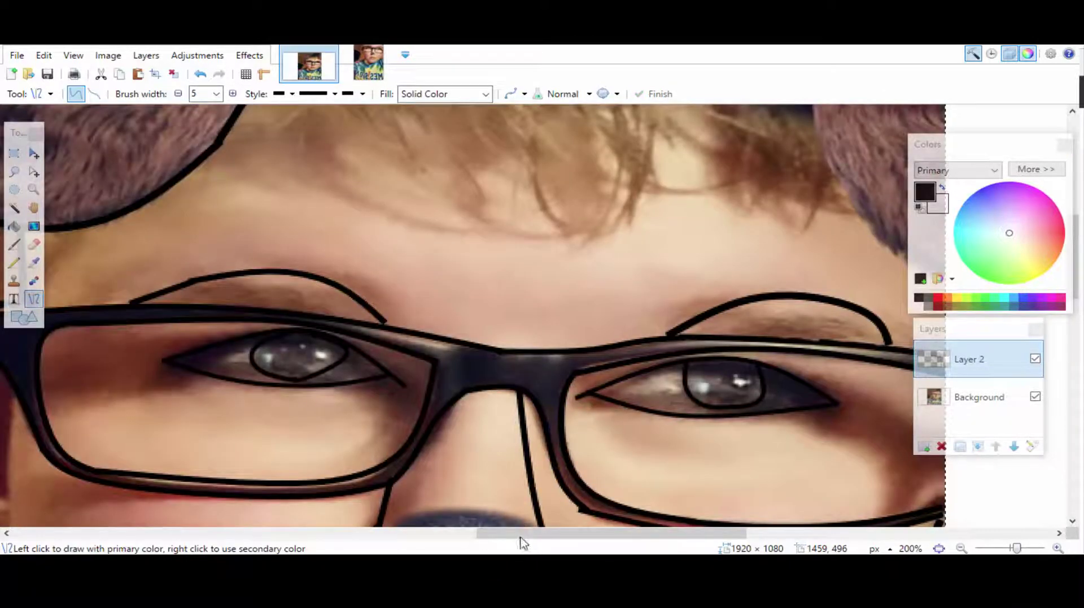
# Step: Set the brush width to 2 and begin the jagged fringe line at the dog ear on the photo's right
pyautogui.moveTo(520, 543); pyautogui.dragTo(571, 543)
pyautogui.moveTo(465, 339)
pyautogui.mouseDown()
pyautogui.moveTo(545, 337)
pyautogui.moveTo(276, 305)
pyautogui.mouseUp()
pyautogui.hscroll(-5, 530, 331)
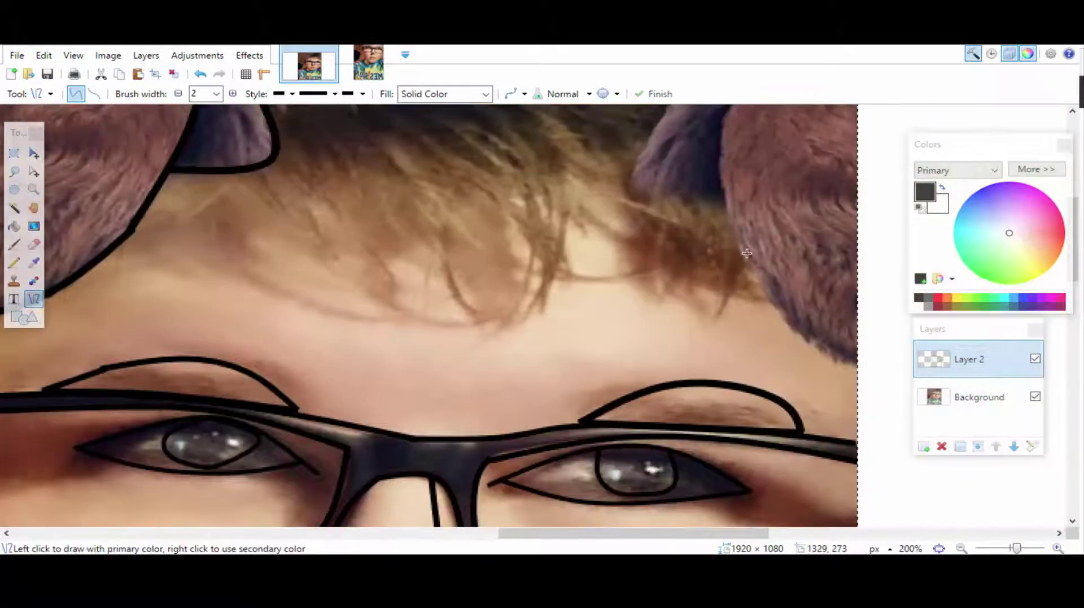
pyautogui.moveTo(749, 253)
pyautogui.mouseDown()
pyautogui.moveTo(728, 318)
pyautogui.moveTo(683, 251)
pyautogui.mouseUp()
pyautogui.scroll(2, 755, 307)
pyautogui.moveTo(717, 299); pyautogui.dragTo(734, 285)
pyautogui.press('Return')
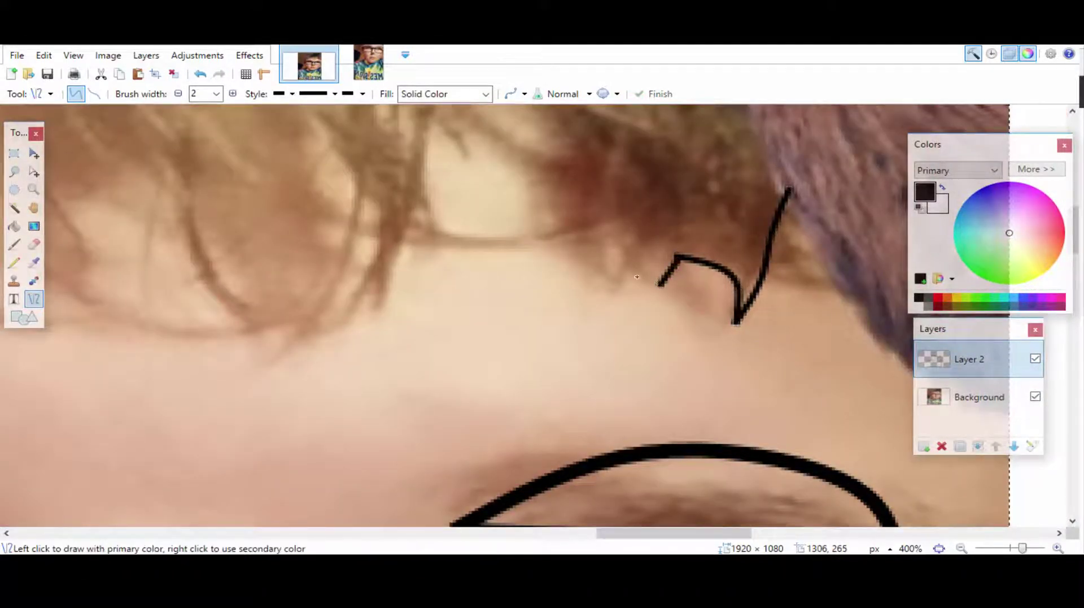
# Step: Continue the fringe line across the forehead, including the flat stretch, the pointed strand and the rounded central tuft
pyautogui.moveTo(531, 261); pyautogui.dragTo(532, 262)
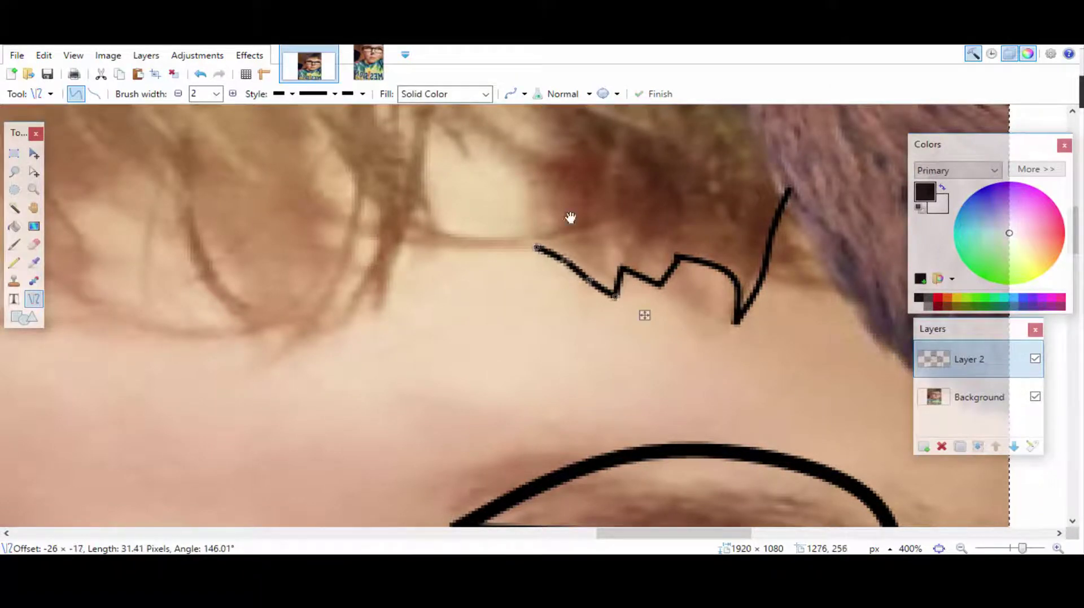
pyautogui.moveTo(443, 254); pyautogui.dragTo(397, 276)
pyautogui.press('Return')
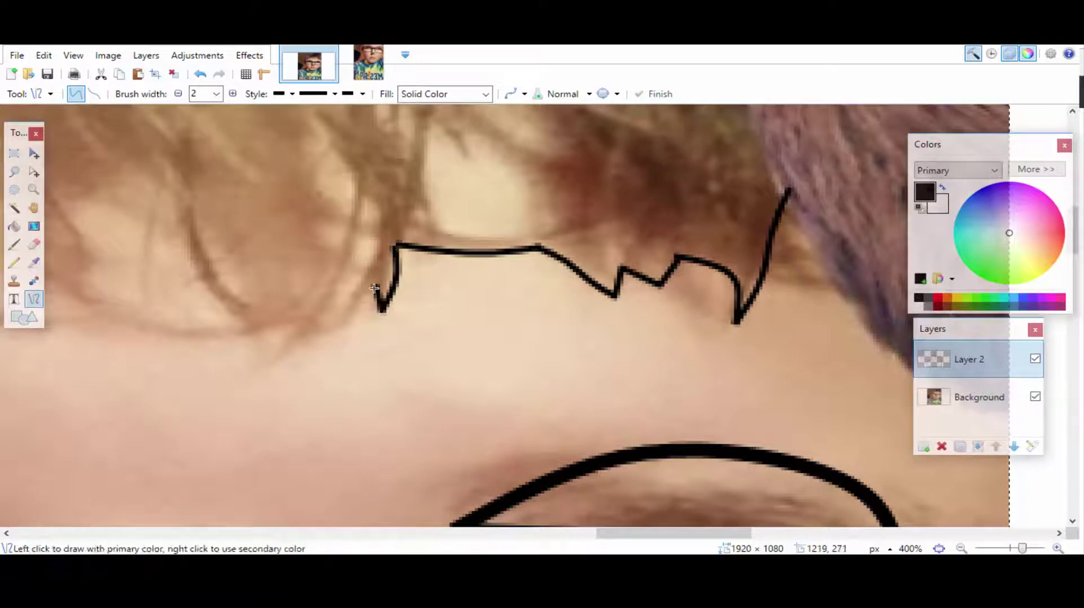
pyautogui.moveTo(334, 337)
pyautogui.mouseDown()
pyautogui.moveTo(126, 336)
pyautogui.moveTo(92, 321)
pyautogui.mouseUp()
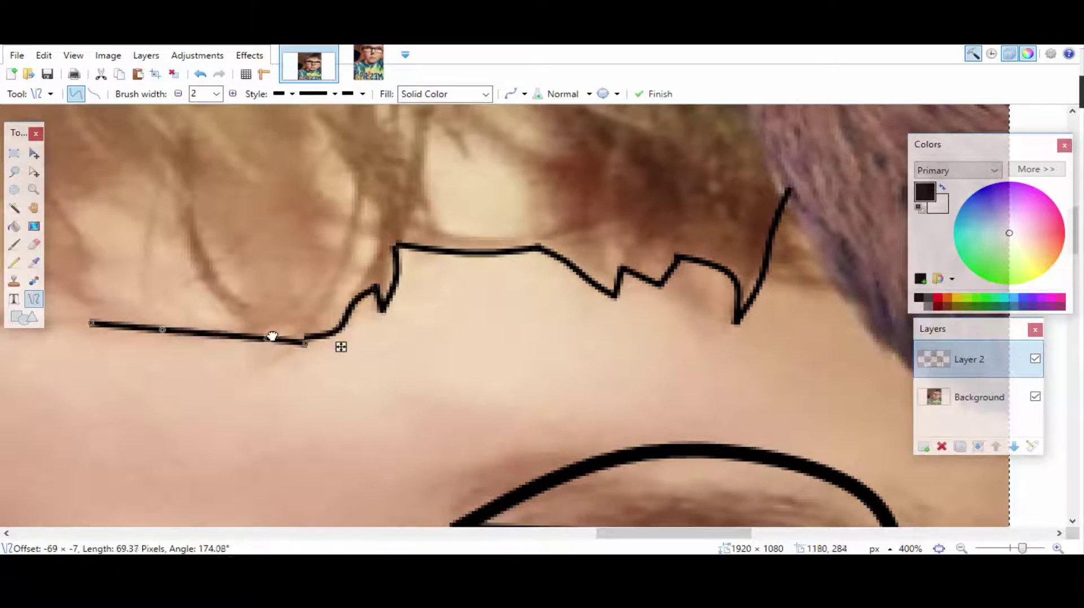
pyautogui.moveTo(751, 533)
pyautogui.mouseDown()
pyautogui.moveTo(648, 543)
pyautogui.moveTo(701, 543)
pyautogui.mouseUp()
pyautogui.moveTo(472, 322); pyautogui.dragTo(573, 275)
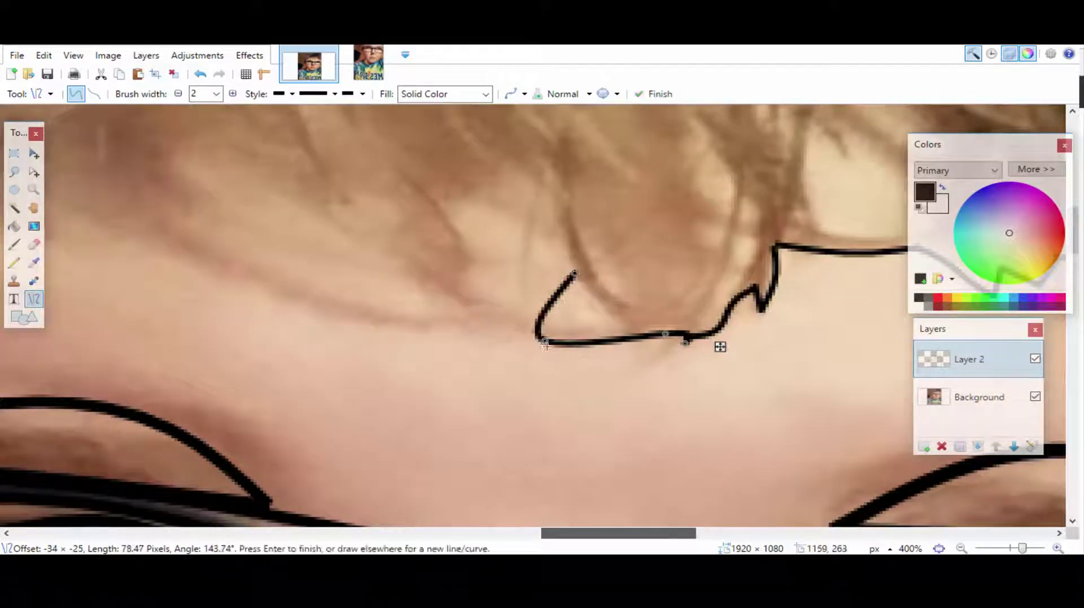
pyautogui.moveTo(632, 308); pyautogui.dragTo(619, 327)
pyautogui.press('Return')
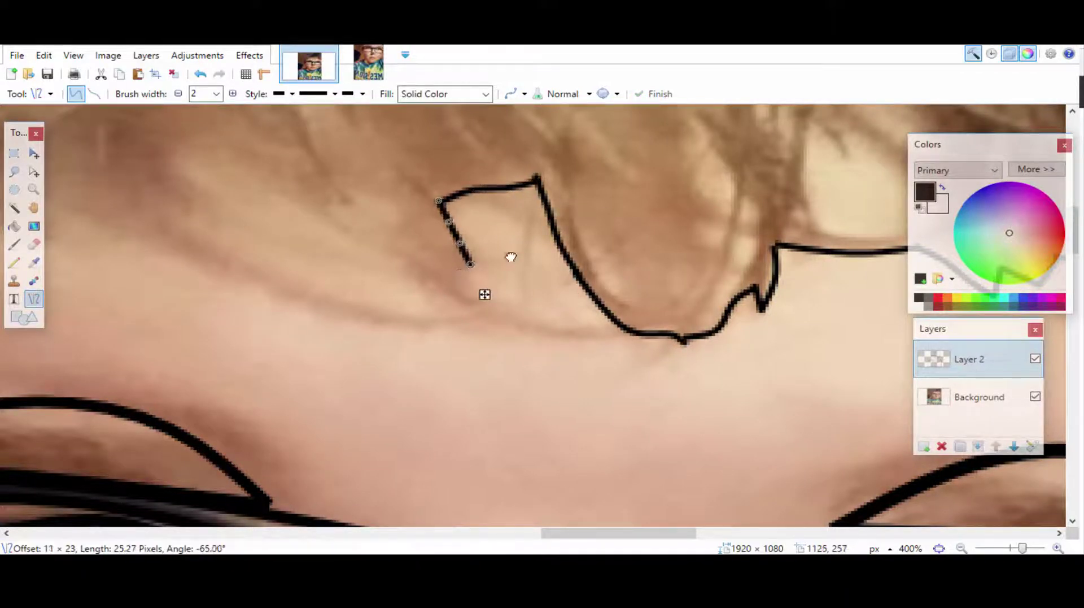
# Step: Trace the fringe further towards the photo's left, with a pointed strand and the wavy hair edge beyond it
pyautogui.scroll(3, 841, 461)
pyautogui.moveTo(464, 387)
pyautogui.mouseDown()
pyautogui.moveTo(411, 277)
pyautogui.moveTo(294, 260)
pyautogui.mouseUp()
pyautogui.moveTo(338, 265)
pyautogui.mouseDown()
pyautogui.moveTo(329, 283)
pyautogui.moveTo(169, 226)
pyautogui.moveTo(189, 271)
pyautogui.mouseUp()
pyautogui.hscroll(-5, 677, 335)
pyautogui.press('Return')
# Step: Join the fringe line to the dog ear on the photo's left with a sagging curve
pyautogui.moveTo(734, 277); pyautogui.dragTo(465, 256)
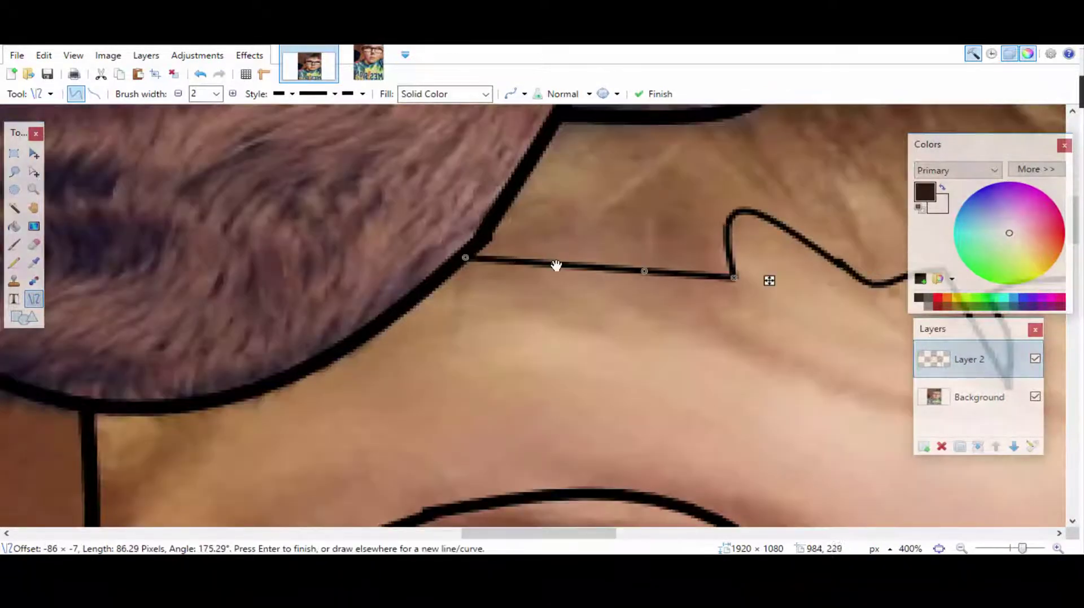
pyautogui.moveTo(556, 266); pyautogui.dragTo(550, 306)
pyautogui.moveTo(644, 270); pyautogui.dragTo(666, 299)
pyautogui.scroll(-3, 641, 322)
pyautogui.scroll(4, 641, 467)
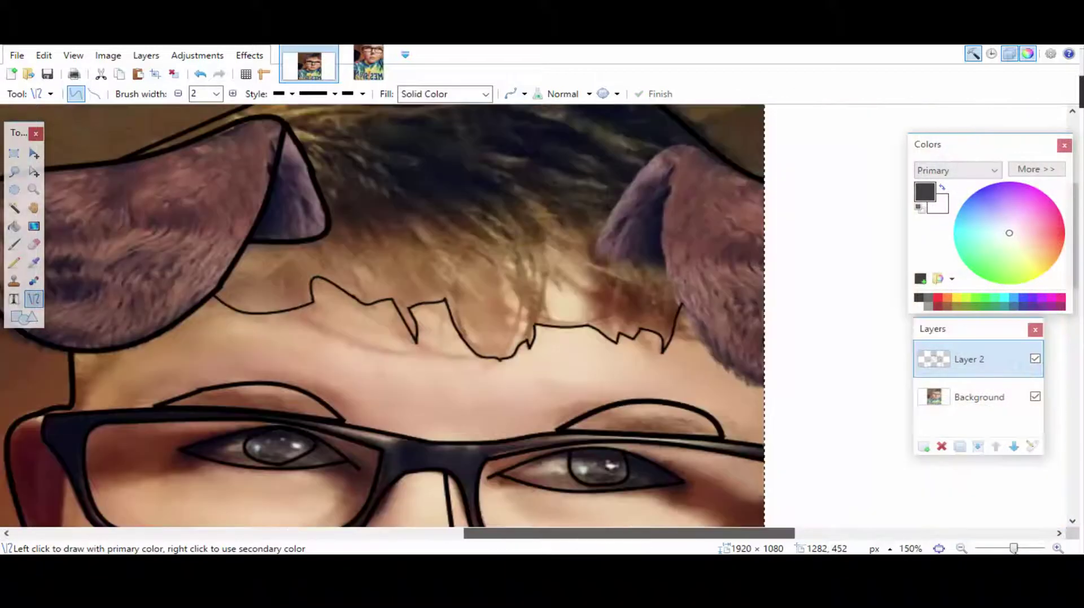
# Step: Add strand lines inside the fringe's central tuft and jagged strand lines in the dark hair above it
pyautogui.moveTo(424, 455); pyautogui.dragTo(495, 252)
pyautogui.moveTo(466, 389); pyautogui.dragTo(526, 310)
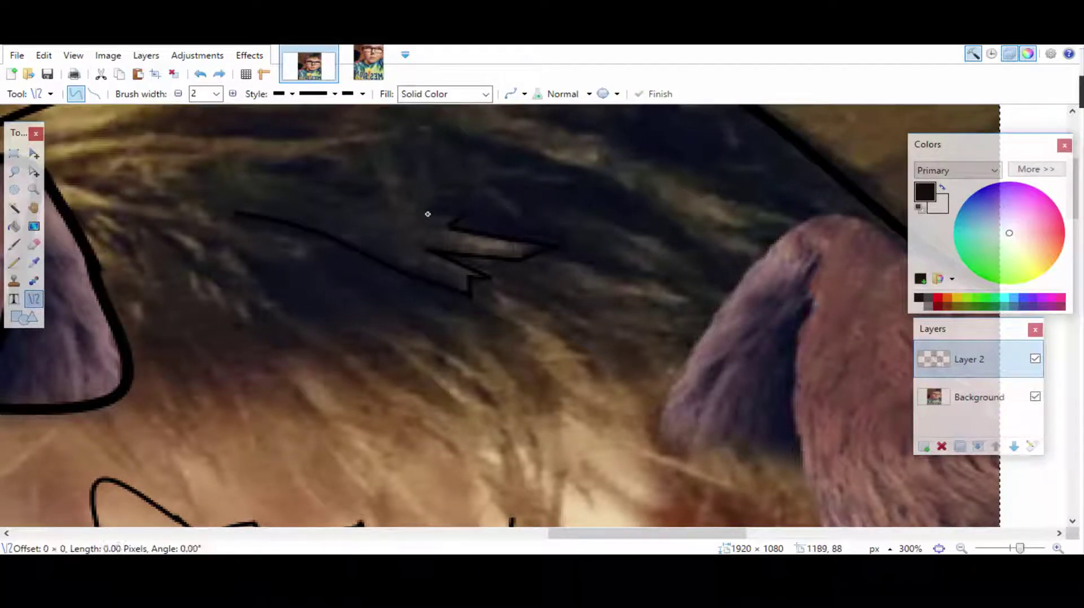
pyautogui.scroll(-3, 544, 387)
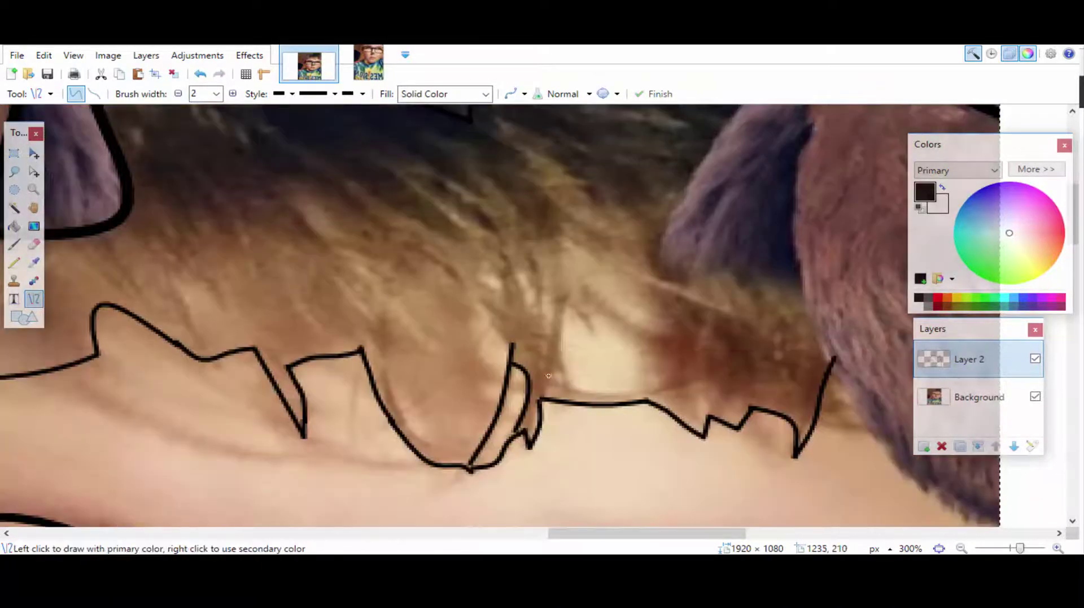
# Step: Outline the oval patch of skin showing through the fringe with two curves
pyautogui.moveTo(569, 309); pyautogui.dragTo(636, 390)
pyautogui.moveTo(590, 335)
pyautogui.mouseDown()
pyautogui.moveTo(566, 363)
pyautogui.moveTo(598, 390)
pyautogui.mouseUp()
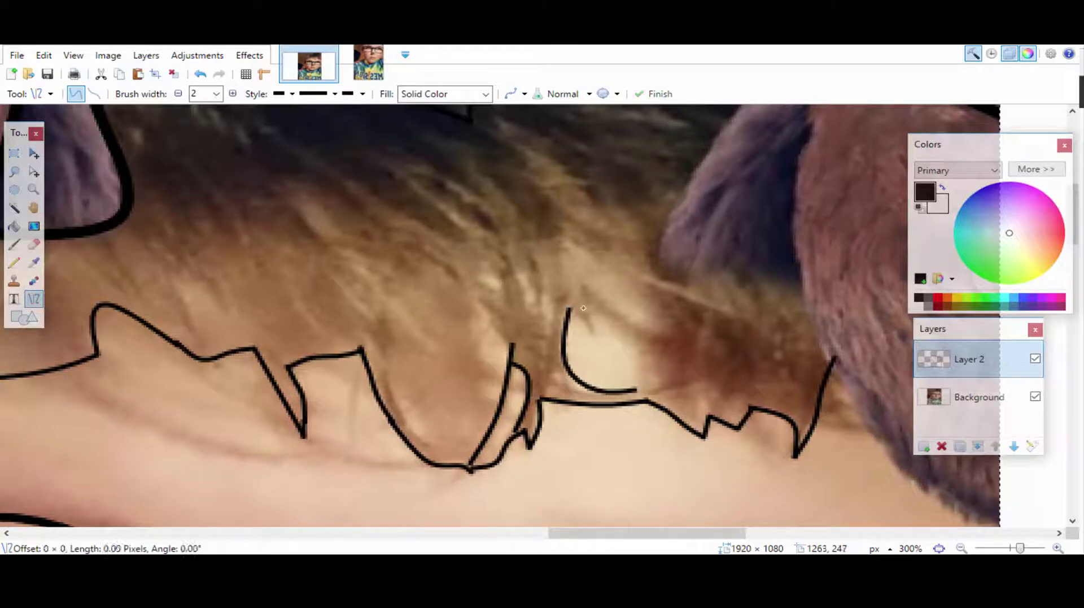
pyautogui.moveTo(583, 307); pyautogui.dragTo(641, 357)
pyautogui.moveTo(999, 549)
pyautogui.mouseDown()
pyautogui.moveTo(985, 548)
pyautogui.moveTo(1013, 548)
pyautogui.mouseUp()
pyautogui.moveTo(635, 534); pyautogui.dragTo(651, 533)
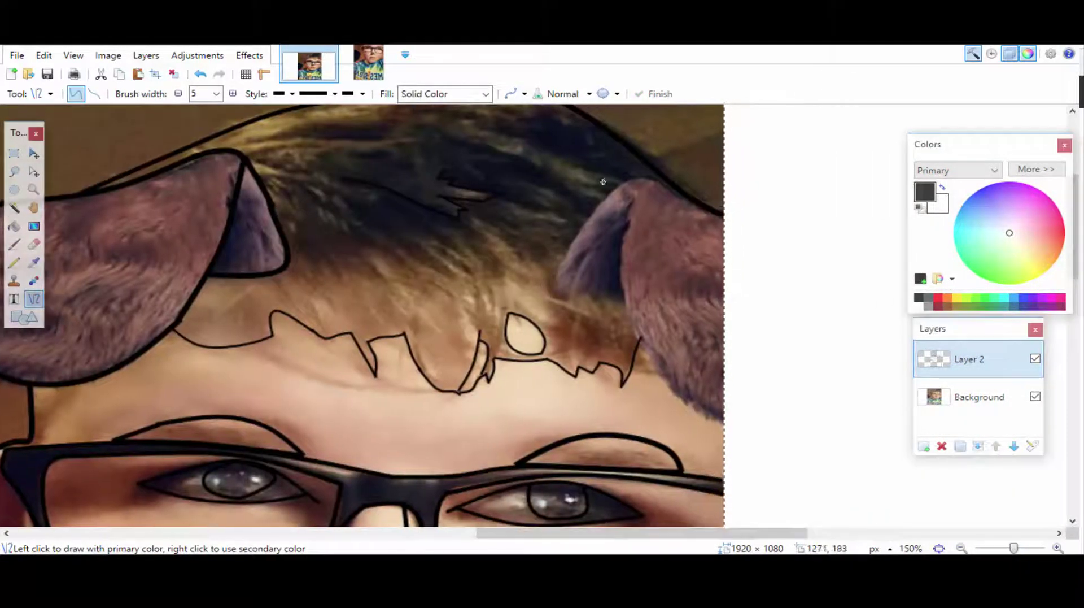
# Step: Set the brush width to 5 and outline the inner flap and lower edge of the dog ear on the photo's right
pyautogui.moveTo(551, 283)
pyautogui.mouseDown()
pyautogui.moveTo(634, 216)
pyautogui.moveTo(583, 226)
pyautogui.mouseUp()
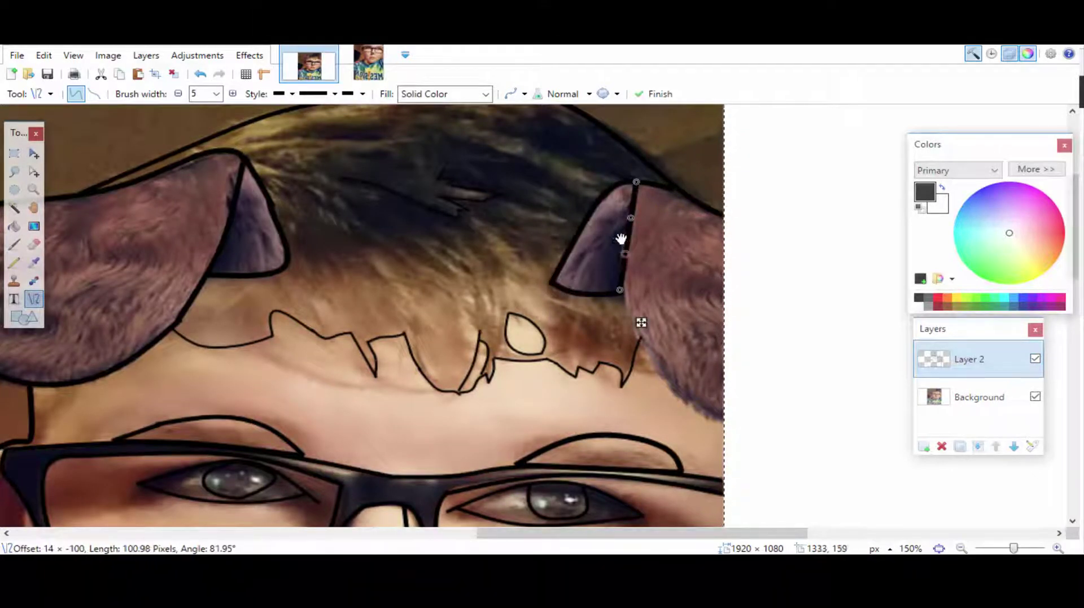
pyautogui.moveTo(621, 238); pyautogui.dragTo(621, 248)
pyautogui.moveTo(653, 338); pyautogui.dragTo(714, 414)
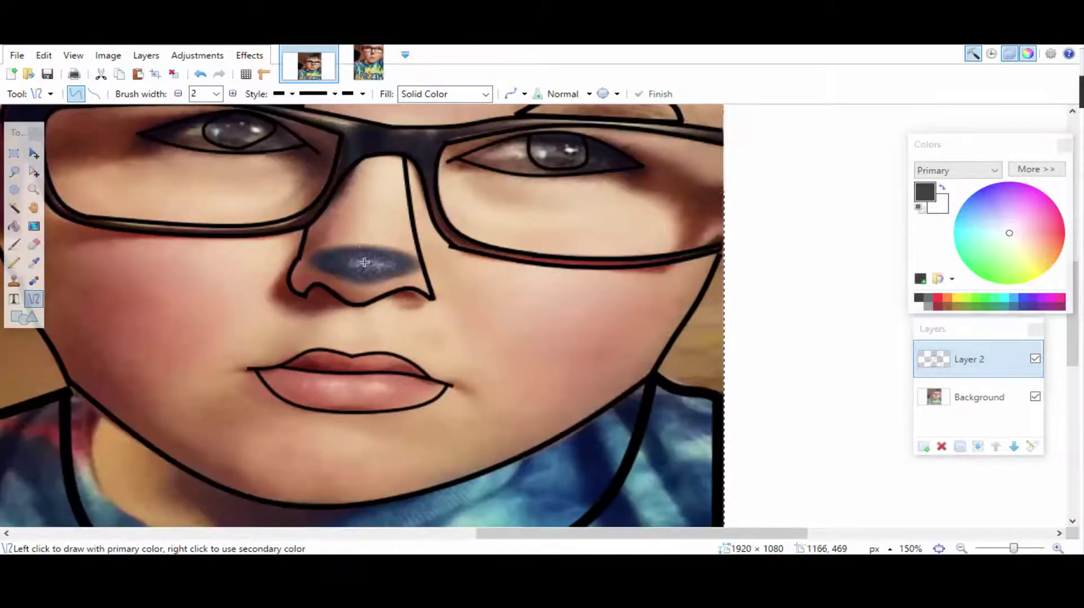
# Step: Set the brush width to 2 and outline the dark dog-nose patch on the boy's nose
pyautogui.moveTo(363, 246)
pyautogui.mouseDown()
pyautogui.moveTo(362, 285)
pyautogui.moveTo(413, 262)
pyautogui.moveTo(399, 276)
pyautogui.moveTo(311, 259)
pyautogui.mouseUp()
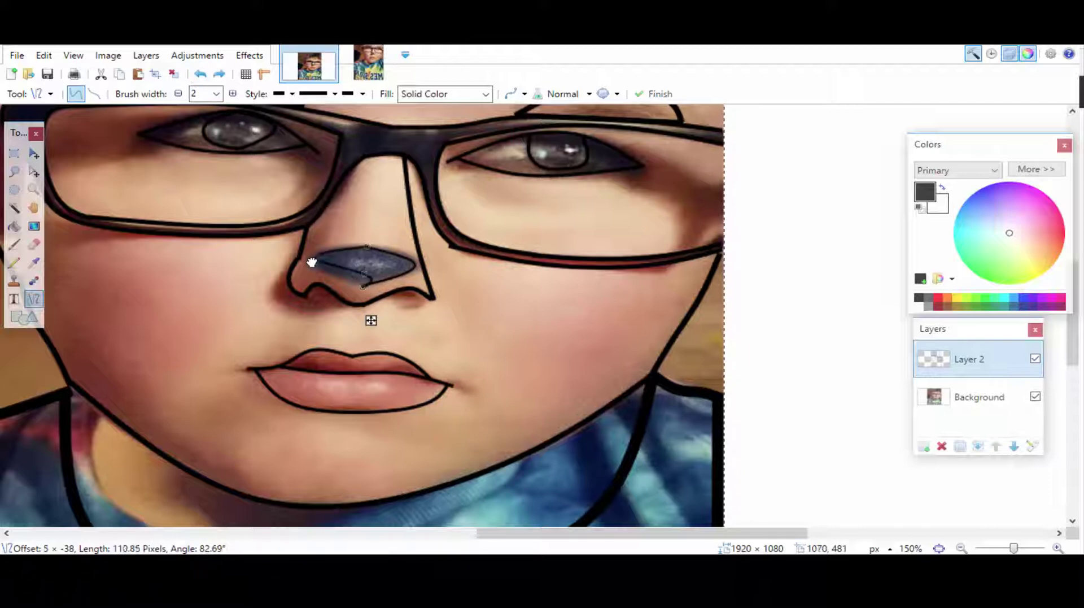
pyautogui.press('Return')
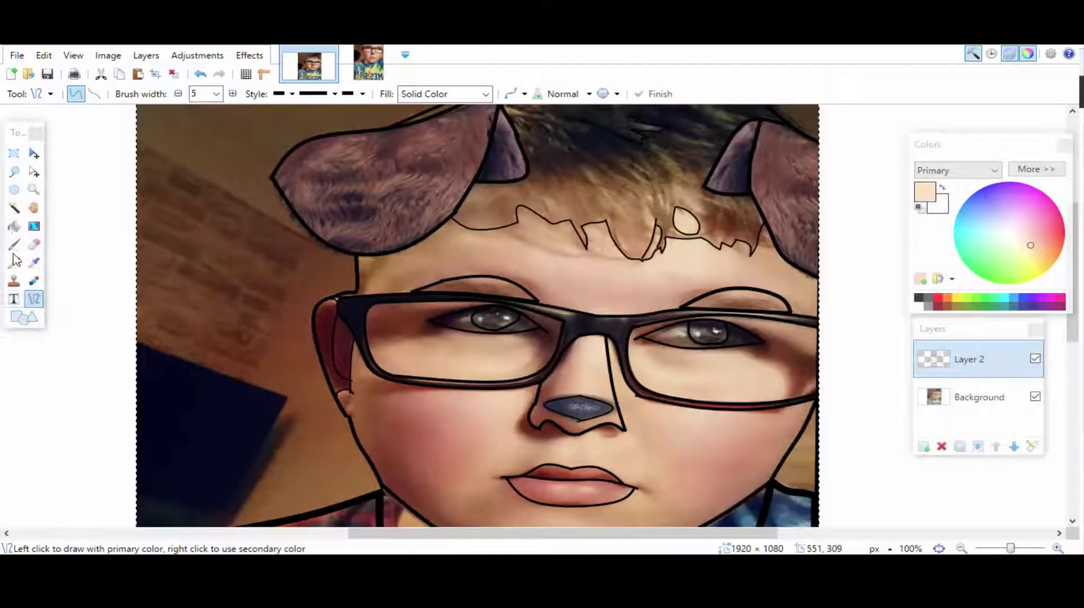
# Step: Hide the photo layer and fill the forehead, cheeks, nose, neck and fringe gap with light peach
pyautogui.click(14, 226)
pyautogui.click(615, 298)
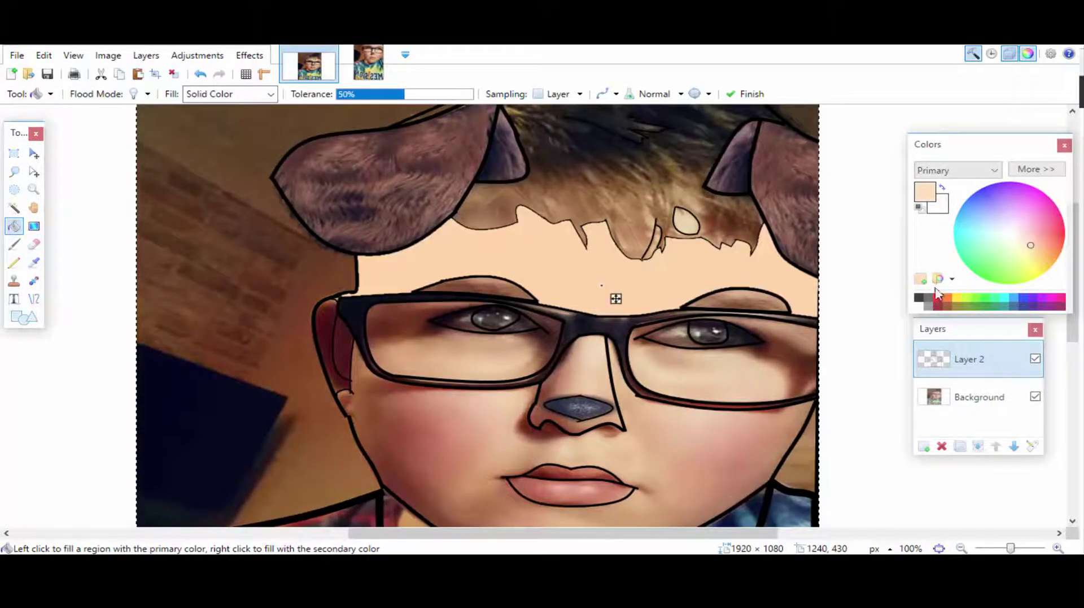
pyautogui.click(1035, 396)
pyautogui.click(670, 440)
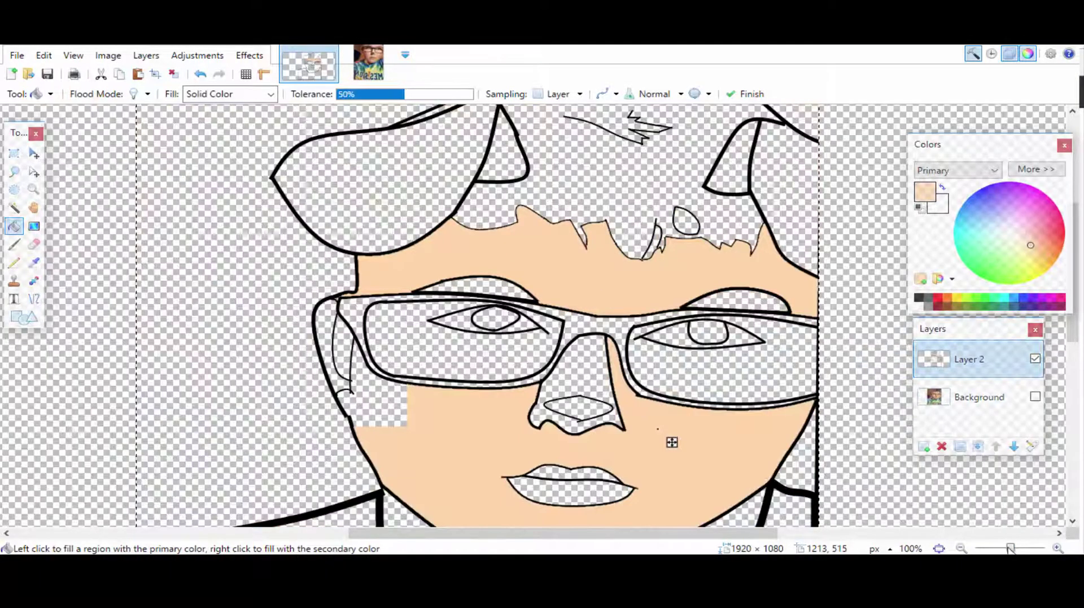
pyautogui.scroll(-1, 630, 403)
pyautogui.click(562, 354)
pyautogui.scroll(-3, 587, 316)
pyautogui.scroll(3, 587, 316)
pyautogui.click(635, 253)
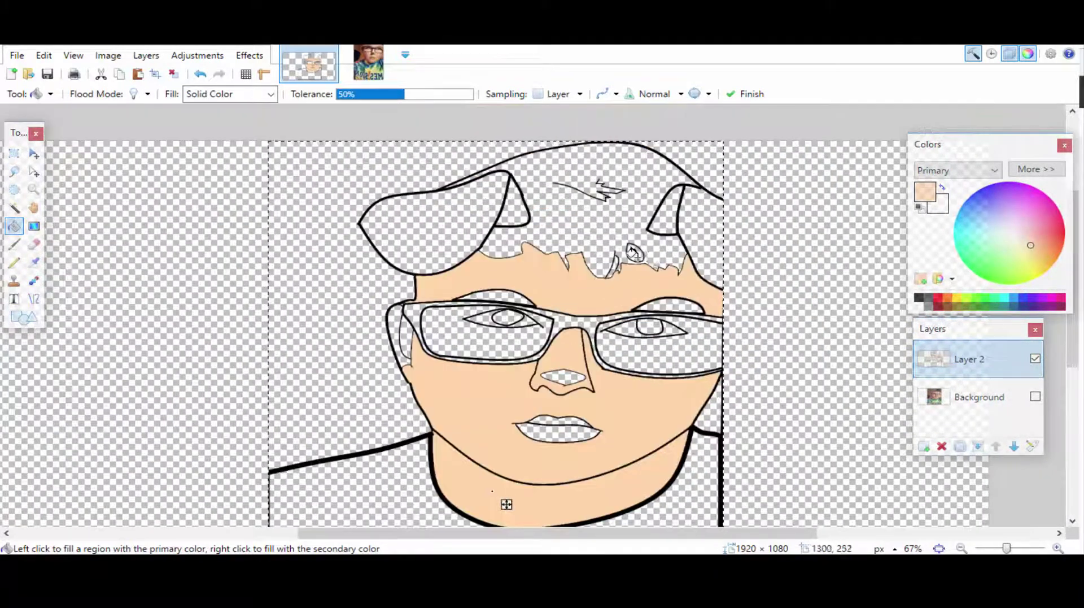
# Step: Show the photo layer again and fill the nose and the skin inside the glasses lenses with a pinker peach
pyautogui.click(1035, 396)
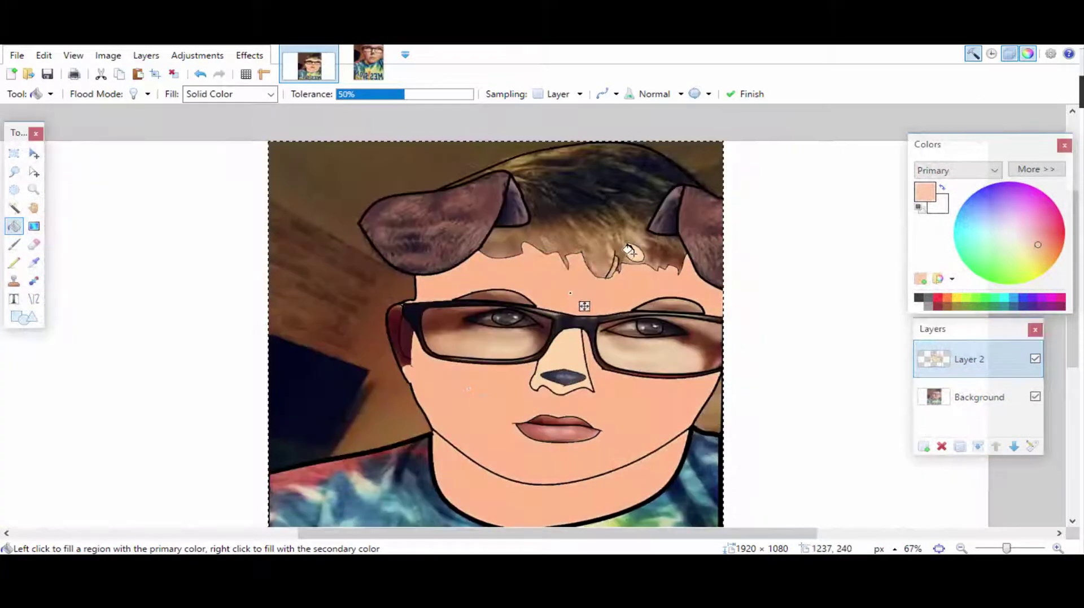
pyautogui.click(567, 348)
pyautogui.moveTo(580, 361); pyautogui.dragTo(637, 355)
pyautogui.scroll(2, 637, 356)
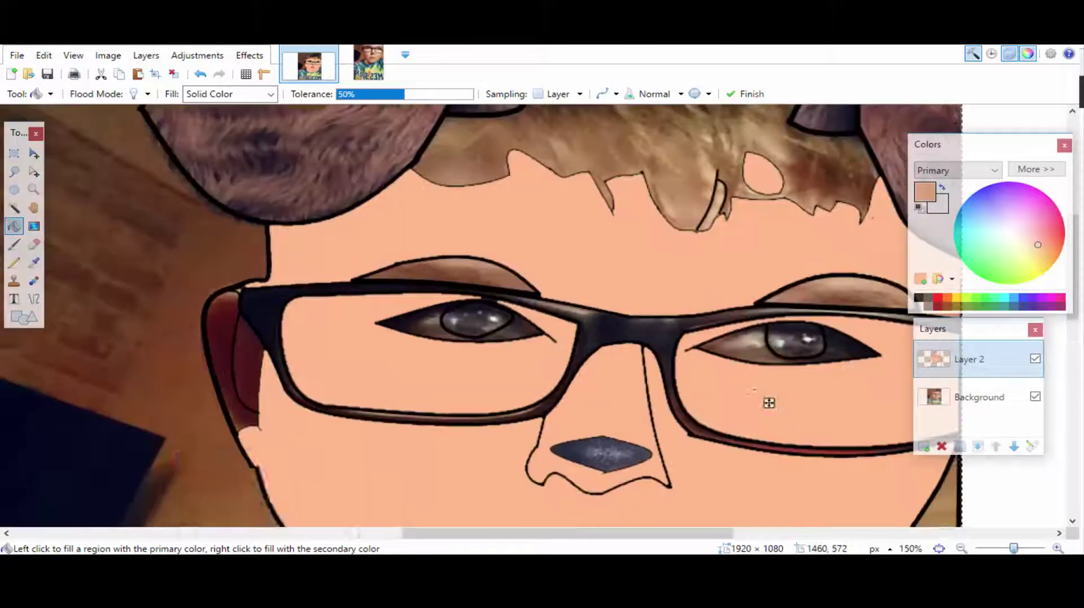
# Step: Fill the whites of both eyes with white
pyautogui.click(918, 305)
pyautogui.click(412, 323)
pyautogui.click(751, 345)
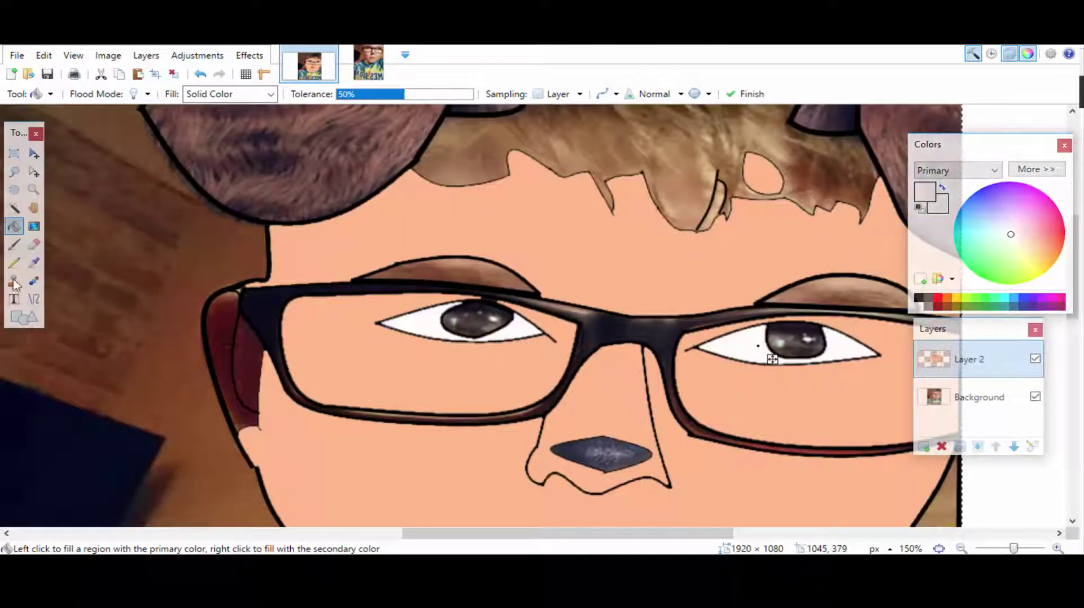
pyautogui.click(496, 336)
# Step: Fill both irises and both eyebrows with black
pyautogui.click(918, 298)
pyautogui.click(477, 321)
pyautogui.click(790, 339)
pyautogui.click(486, 281)
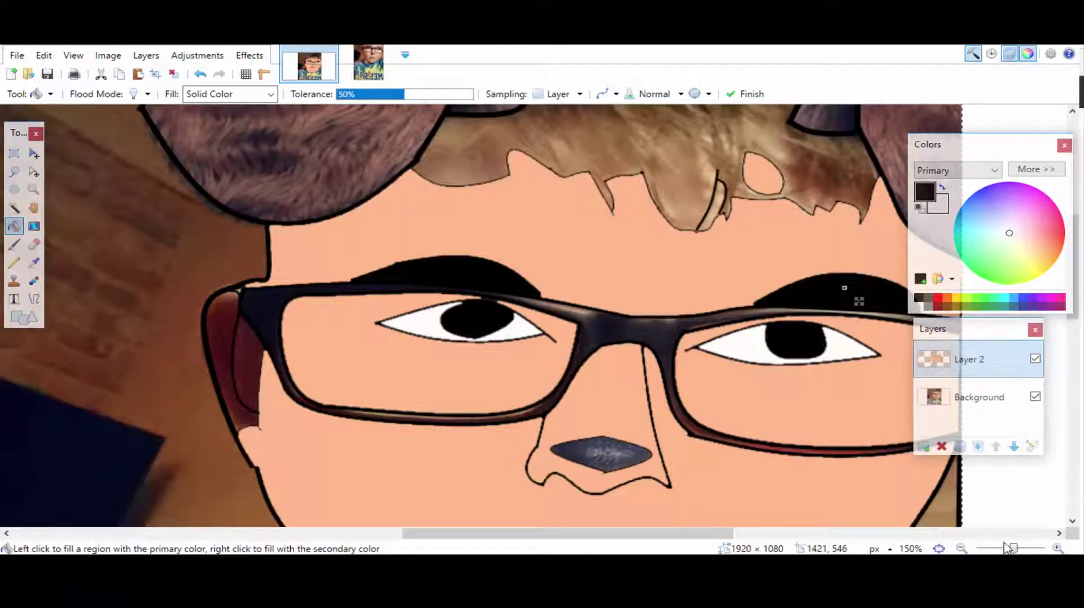
# Step: Sample the peach skin tone from the cheek and fill the boy's ear with it
pyautogui.moveTo(1005, 547)
pyautogui.mouseDown()
pyautogui.moveTo(988, 547)
pyautogui.moveTo(1011, 547)
pyautogui.mouseUp()
pyautogui.press('k')
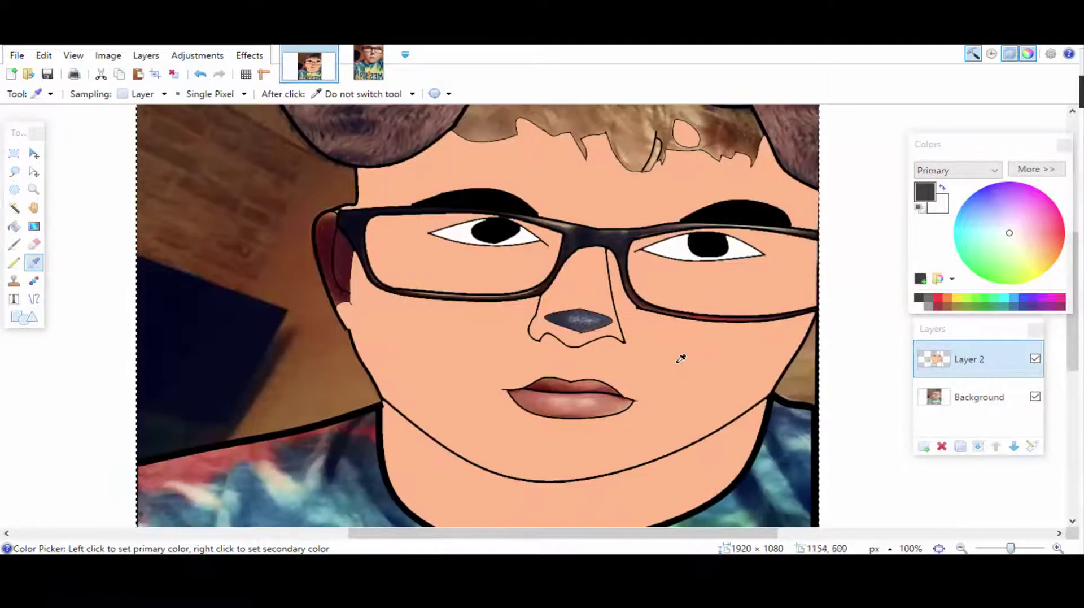
pyautogui.click(681, 358)
pyautogui.press('f')
pyautogui.click(342, 246)
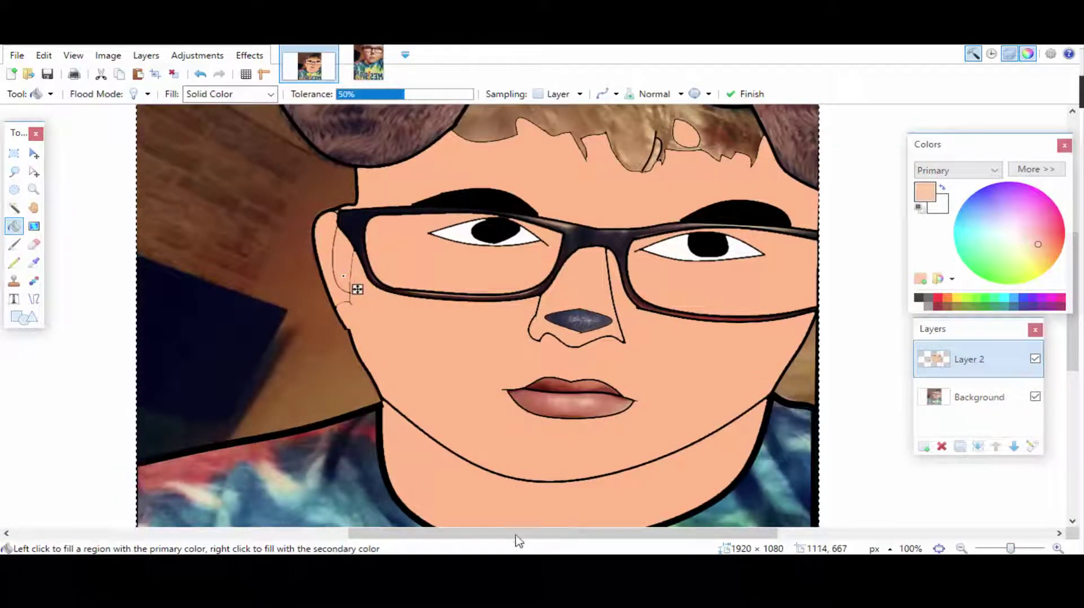
# Step: Fill the lips and the inner part of the boy's ear with light pink
pyautogui.scroll(-3, 358, 288)
pyautogui.click(569, 234)
pyautogui.scroll(3, 574, 310)
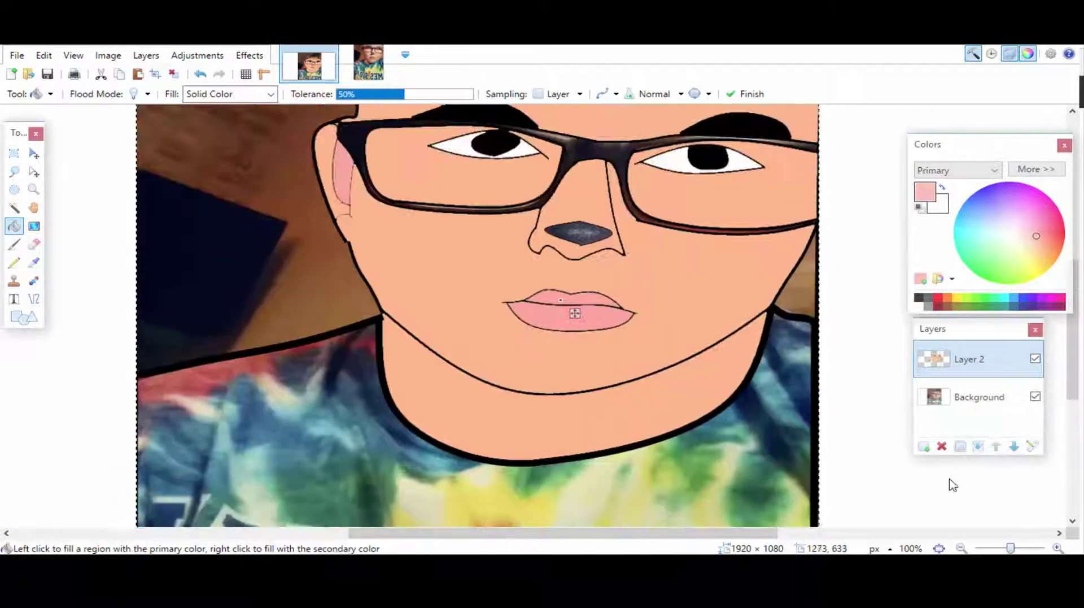
pyautogui.click(366, 273)
# Step: Fill the small gap beside the boy's ear and the dog-nose patch with black
pyautogui.press('k')
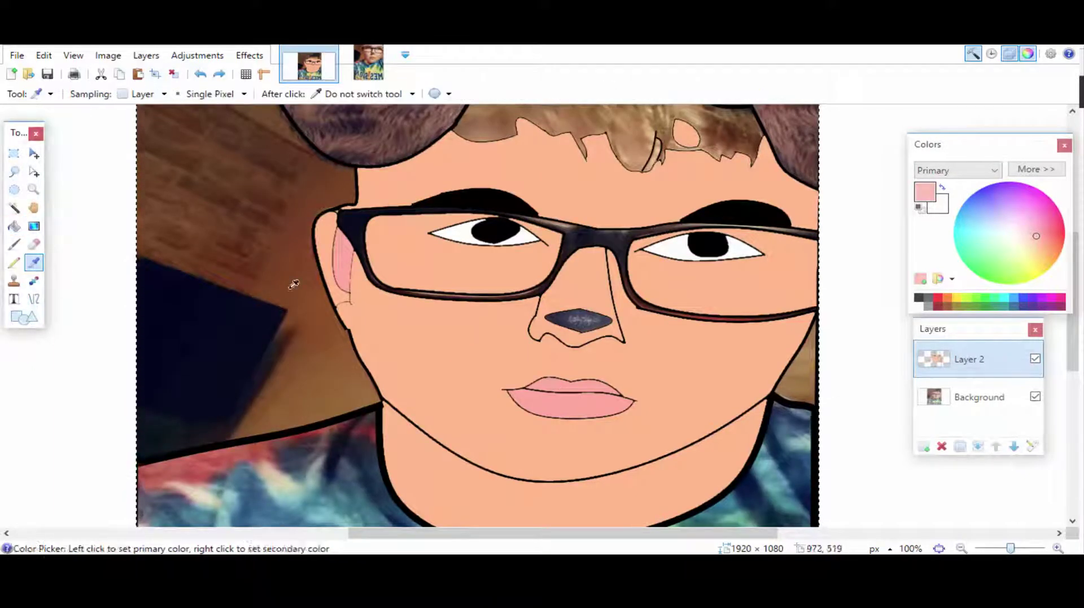
pyautogui.click(347, 248)
pyautogui.press('f')
pyautogui.click(355, 266)
pyautogui.scroll(-2, 467, 383)
pyautogui.click(592, 236)
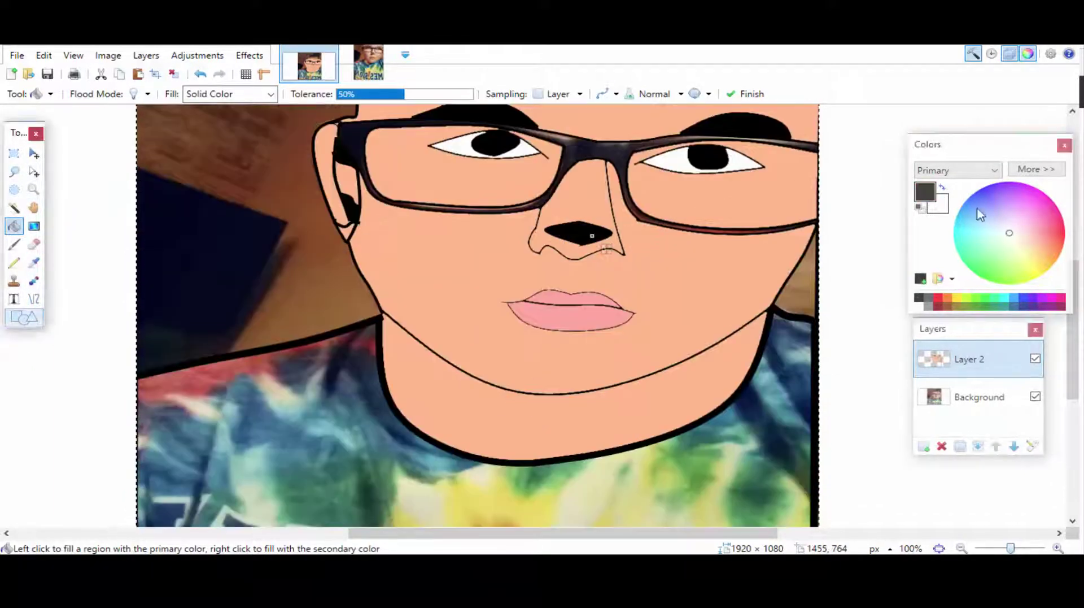
# Step: Draw a small white ellipse on the black dog nose as a highlight
pyautogui.click(920, 307)
pyautogui.press('o')
pyautogui.click(97, 93)
pyautogui.click(132, 125)
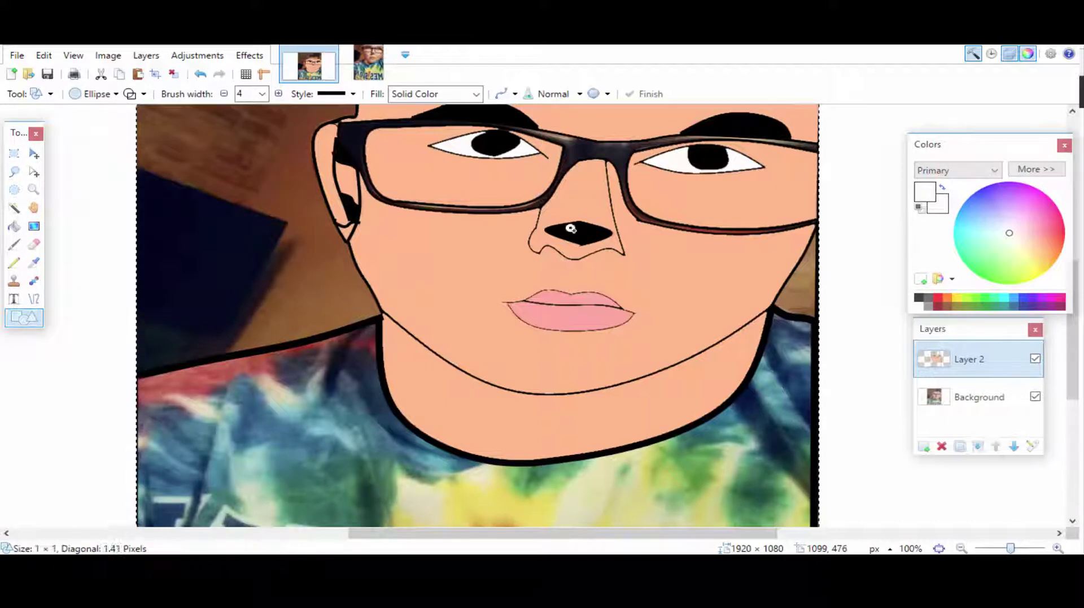
# Step: Draw a curved skin-coloured line, 4 px wide, between the glasses' upper rim and the eyebrow nearest the visible ear
pyautogui.hotkey('ctrl', 'b')
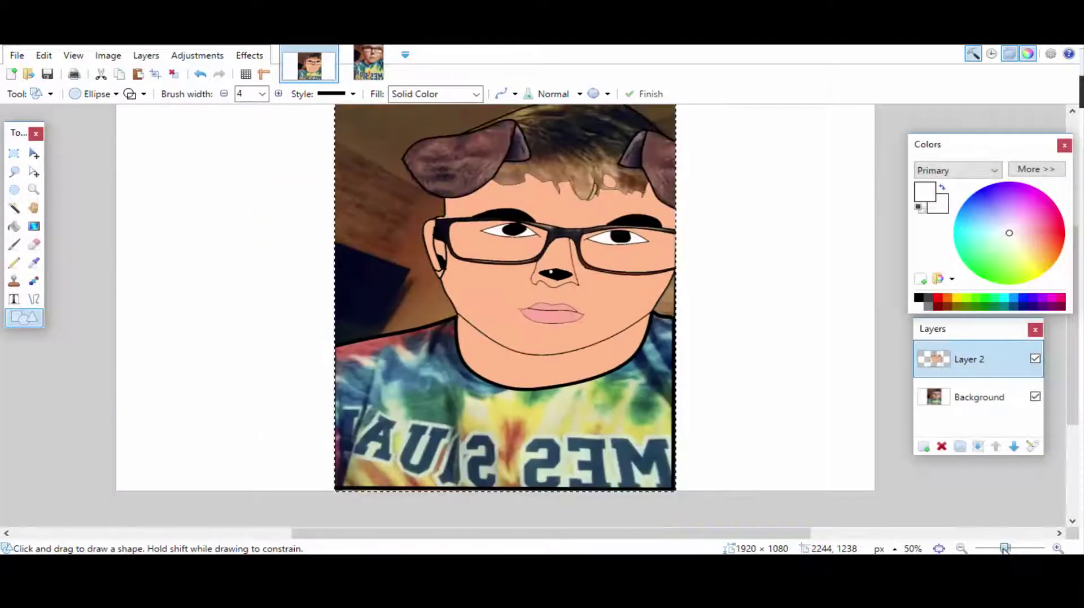
pyautogui.click(1038, 244)
pyautogui.hotkey('ctrl', '0')
pyautogui.press('o')
pyautogui.moveTo(404, 204); pyautogui.dragTo(539, 215)
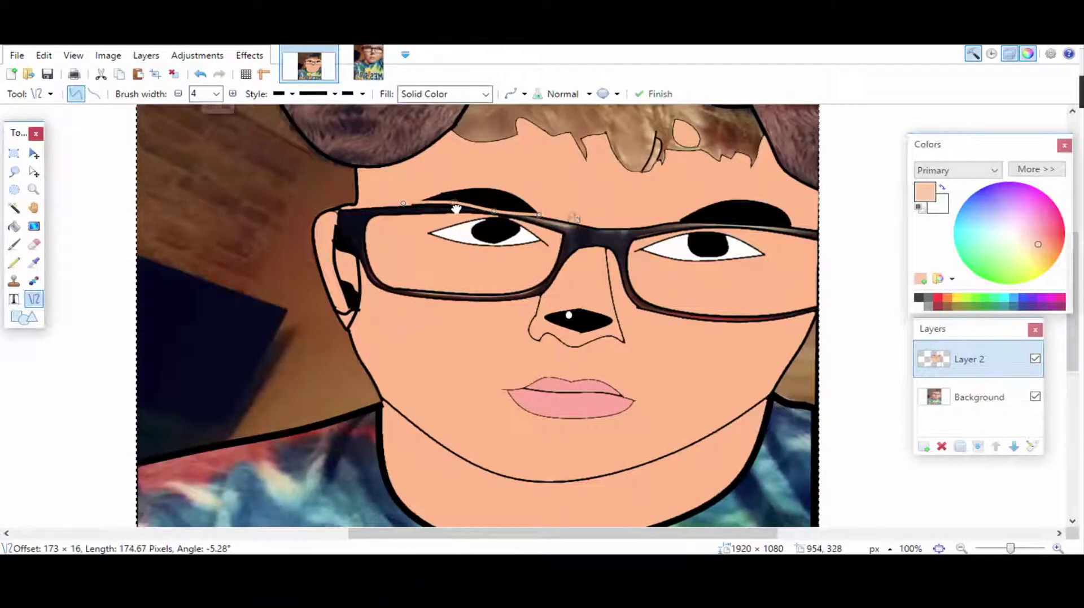
pyautogui.moveTo(456, 209); pyautogui.dragTo(491, 212)
pyautogui.press('Return')
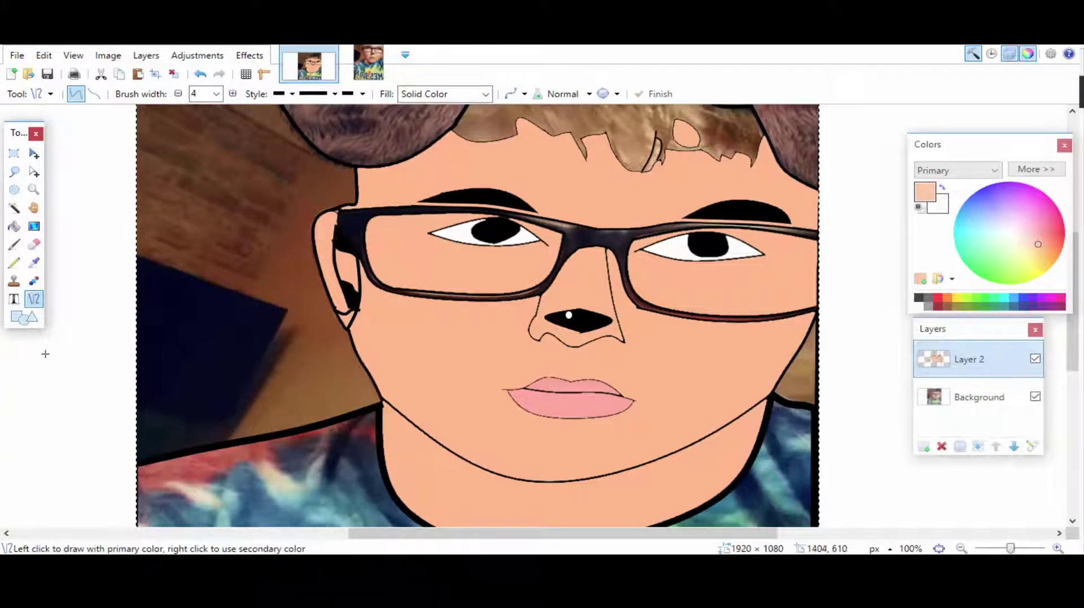
# Step: Fill the glasses frame with black
pyautogui.click(919, 298)
pyautogui.click(14, 226)
pyautogui.click(565, 237)
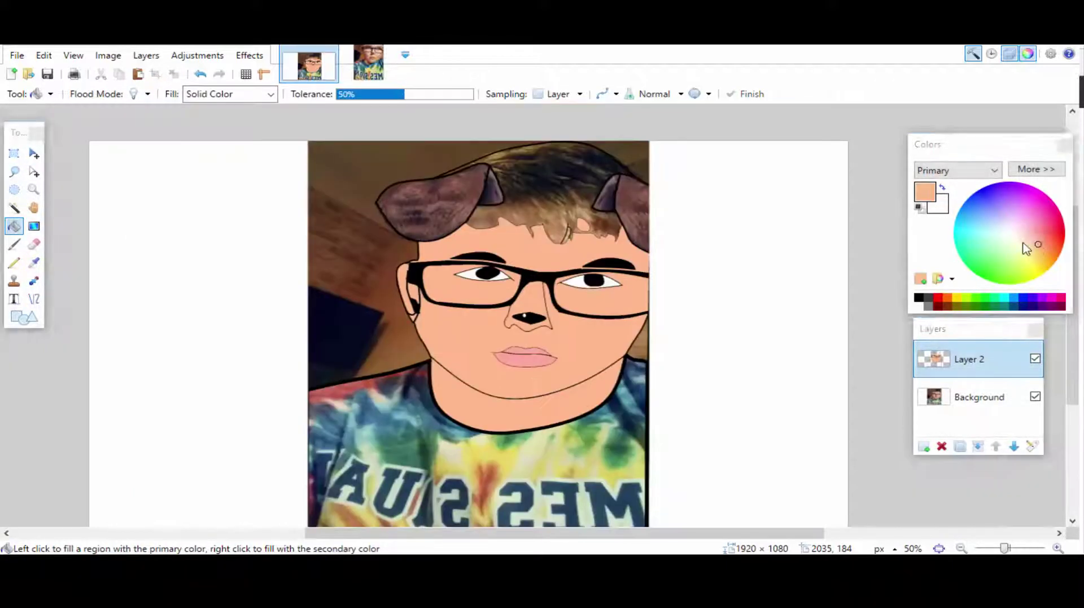
# Step: Fill the boy's hair with brown and his shirt with white
pyautogui.click(1046, 246)
pyautogui.click(589, 180)
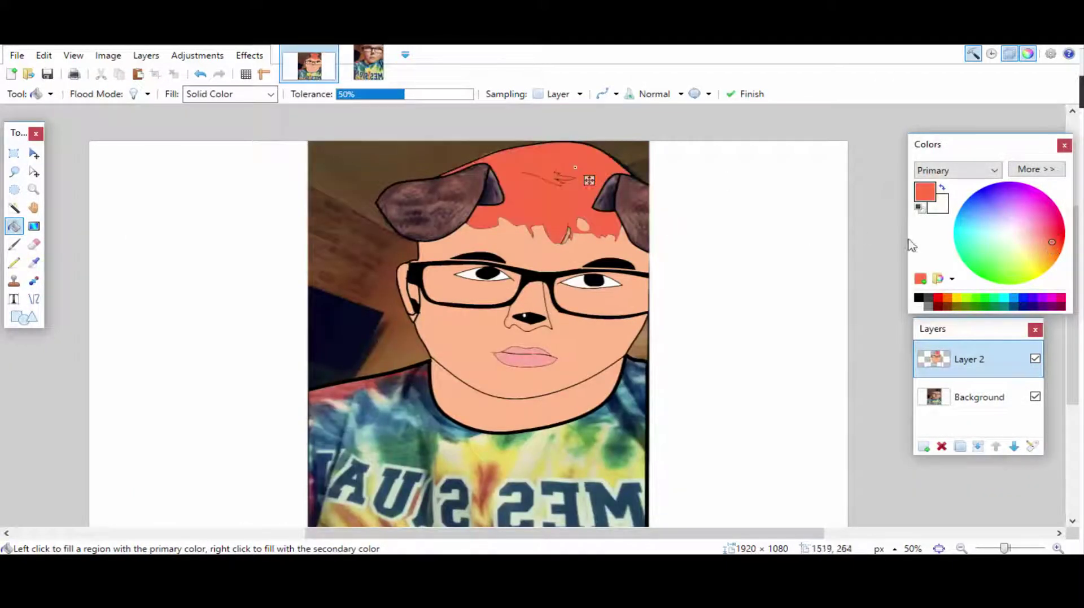
pyautogui.moveTo(1029, 258); pyautogui.dragTo(1055, 256)
pyautogui.click(420, 461)
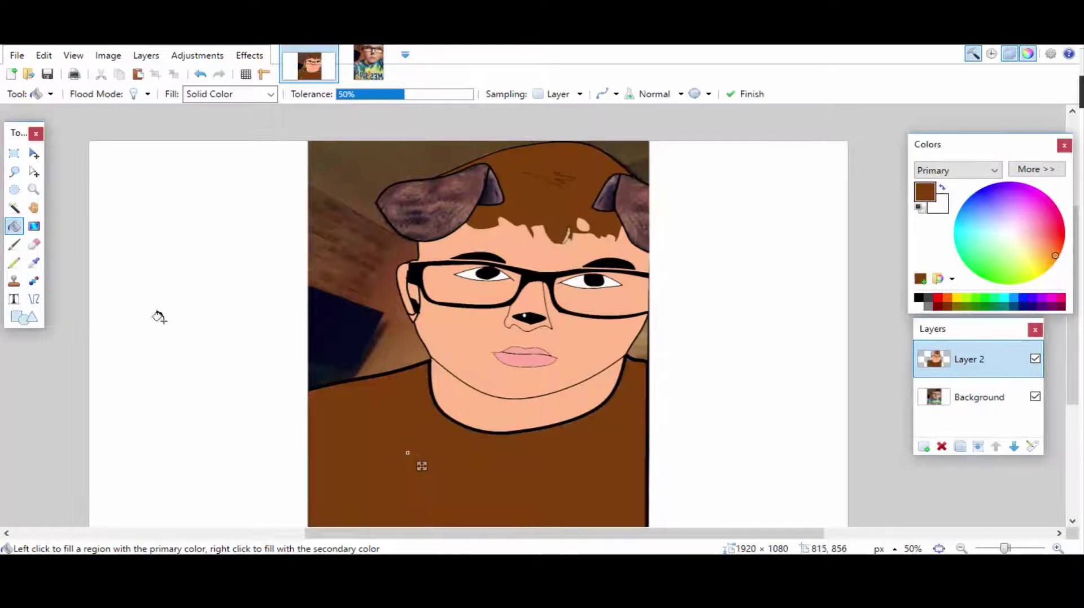
pyautogui.click(920, 306)
# Step: On a new layer, draw a black-outlined rectangle about 501 × 152 px on the shirt's chest and tilt it slightly
pyautogui.click(923, 446)
pyautogui.click(39, 320)
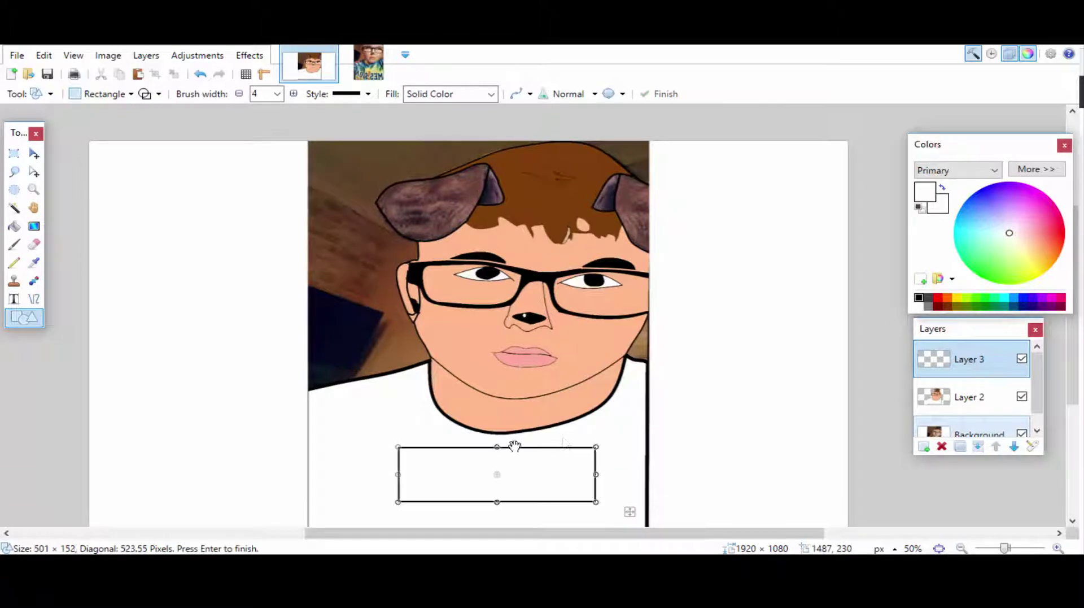
pyautogui.moveTo(609, 513); pyautogui.dragTo(607, 517)
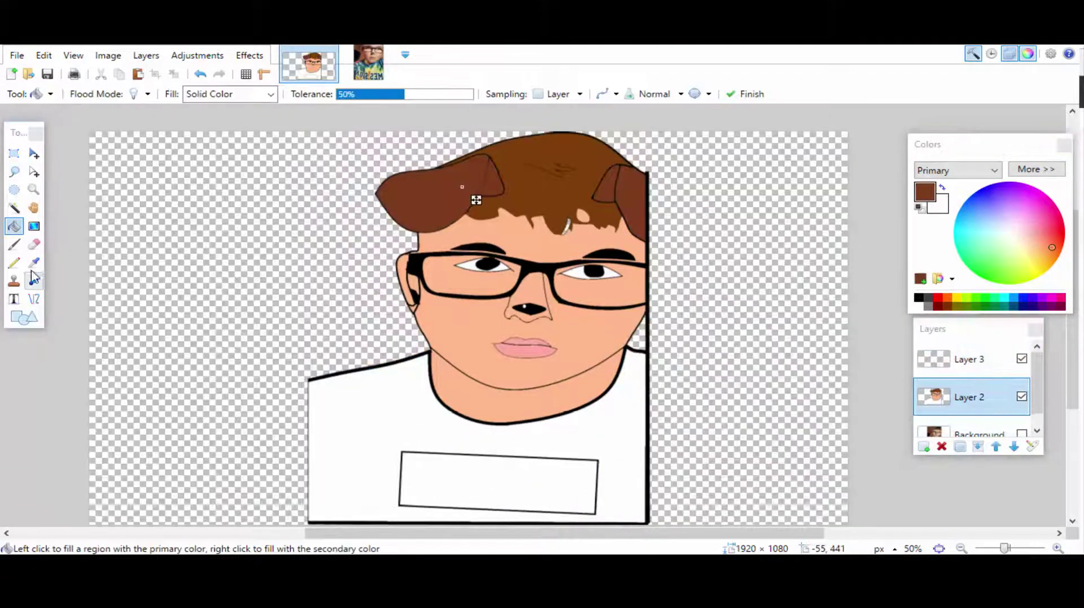
# Step: Sample the skin tone from the forehead and fill the small gap in the fringe with it
pyautogui.press('k')
pyautogui.click(454, 243)
pyautogui.press('f')
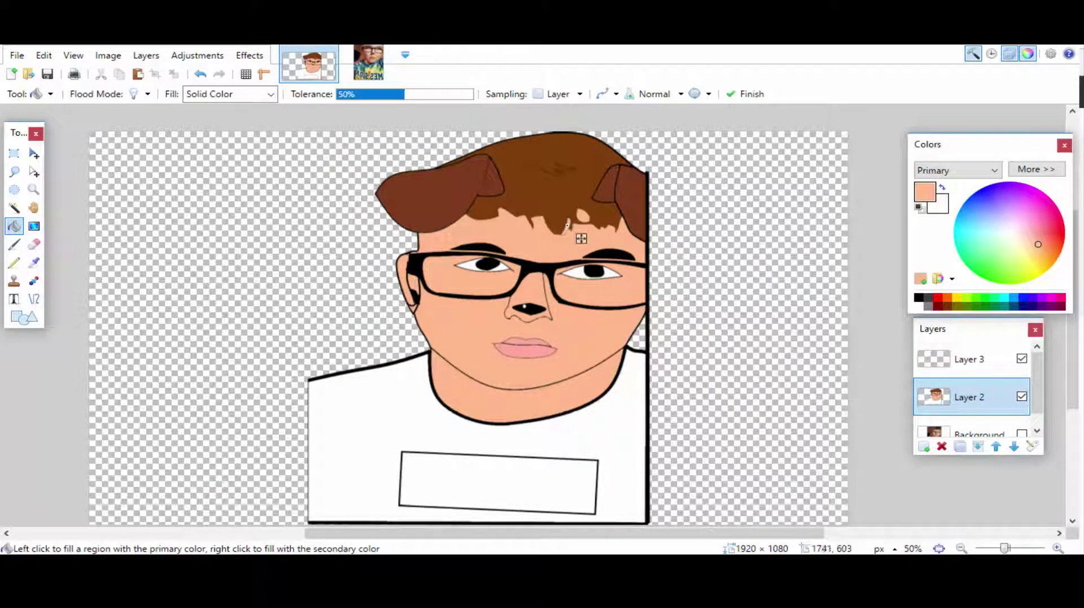
# Step: On a new layer, add the boy's first name in red capitals at size 28 inside the chest rectangle
pyautogui.hotkey('ctrl', 'shift', 'n')
pyautogui.press('t')
pyautogui.click(435, 475)
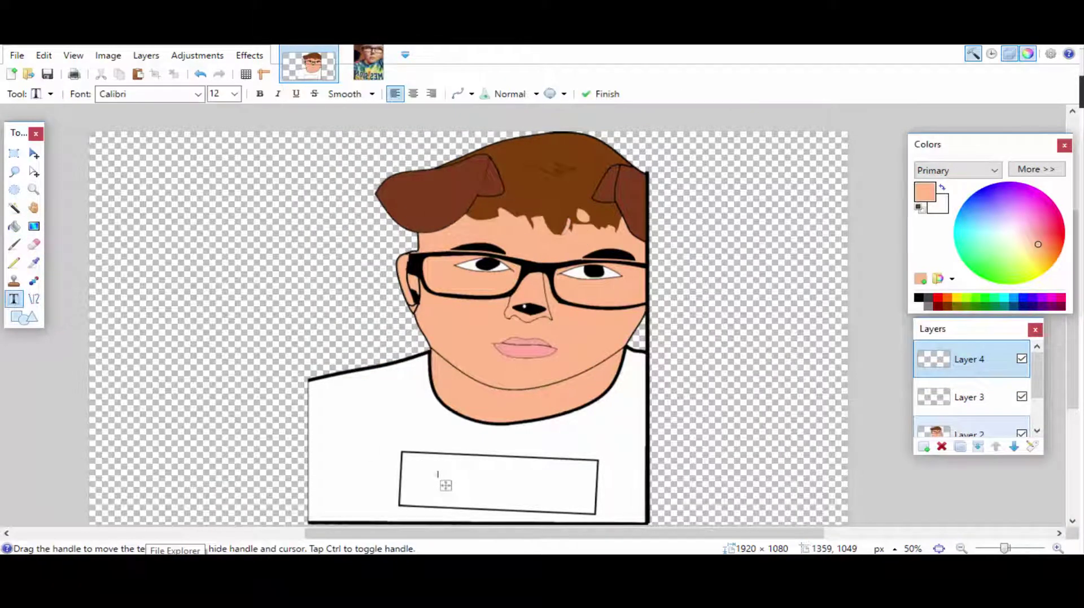
pyautogui.write('BILLY')
pyautogui.click(234, 93)
pyautogui.click(223, 240)
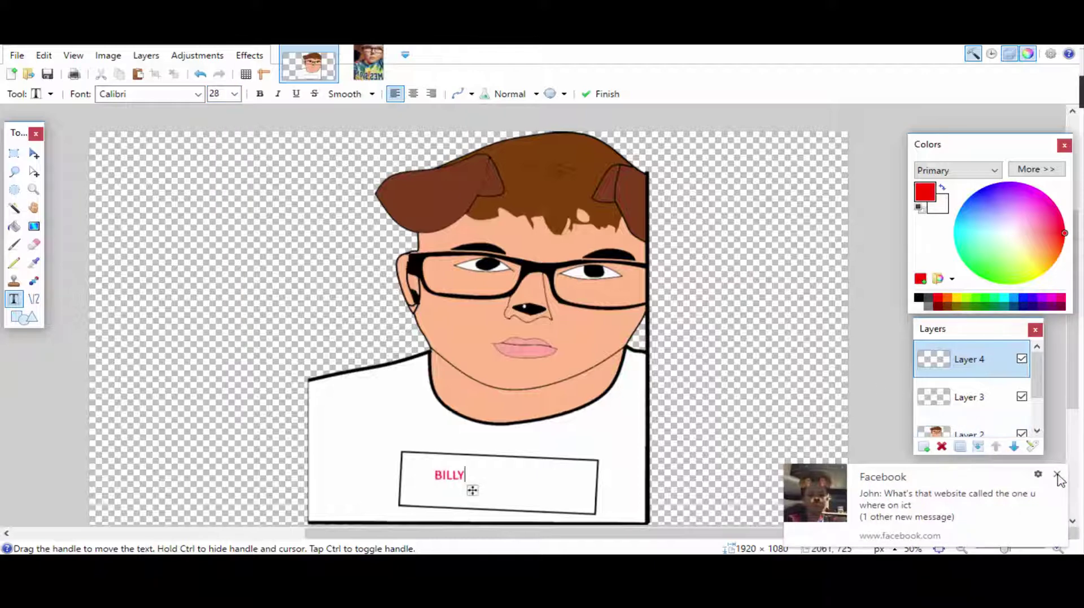
# Step: Enlarge the name text to size 144
pyautogui.click(235, 94)
pyautogui.click(223, 261)
pyautogui.click(234, 94)
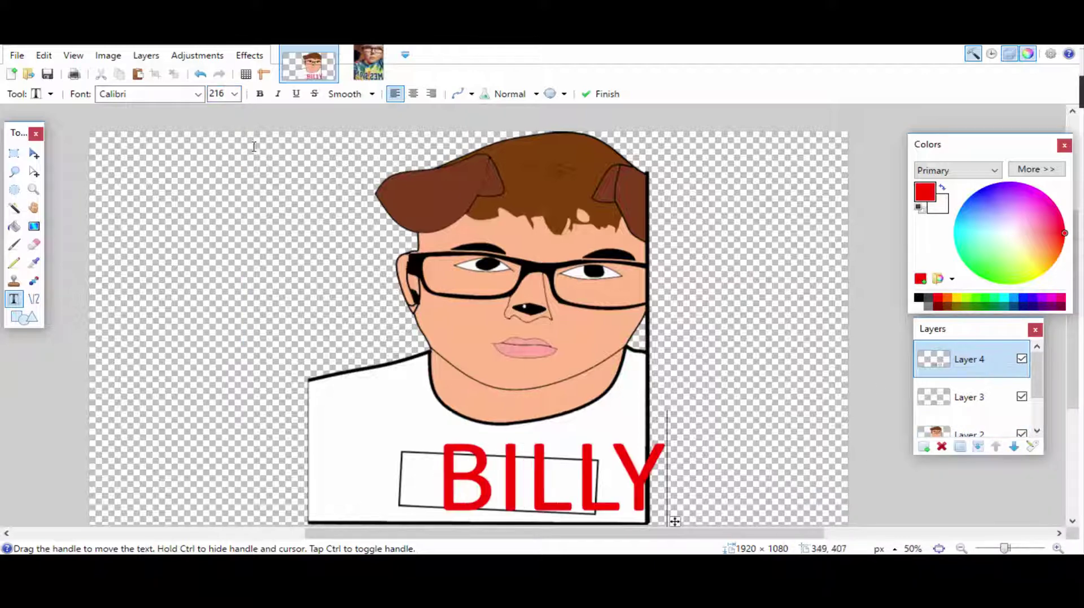
pyautogui.click(225, 305)
# Step: Try the Candles and Distant Galaxy fonts on the name and settle on HarvestItal
pyautogui.click(198, 94)
pyautogui.click(170, 259)
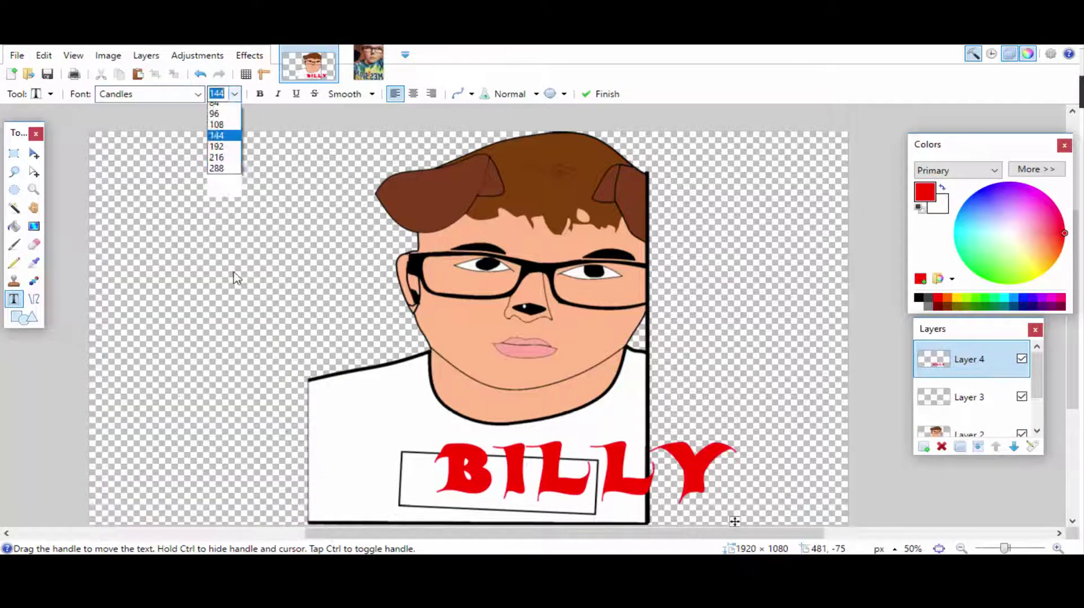
pyautogui.click(198, 93)
pyautogui.click(249, 438)
pyautogui.click(197, 93)
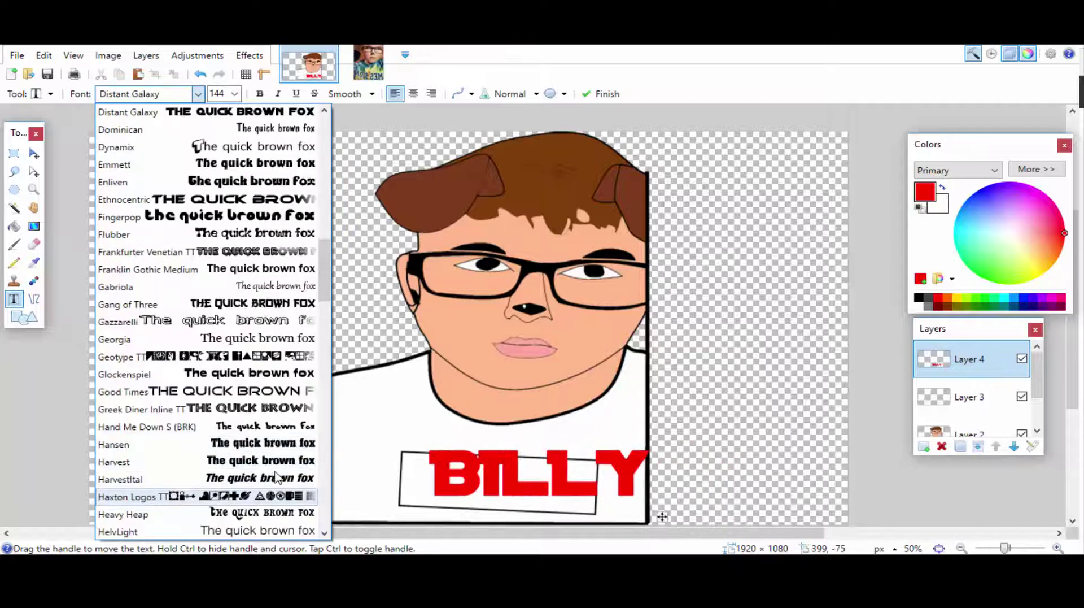
pyautogui.click(271, 485)
# Step: Scale the name down, rotate it about 1.6° to match the tilted rectangle, and position it inside
pyautogui.moveTo(660, 515); pyautogui.dragTo(612, 517)
pyautogui.press('m')
pyautogui.moveTo(506, 477); pyautogui.dragTo(504, 480)
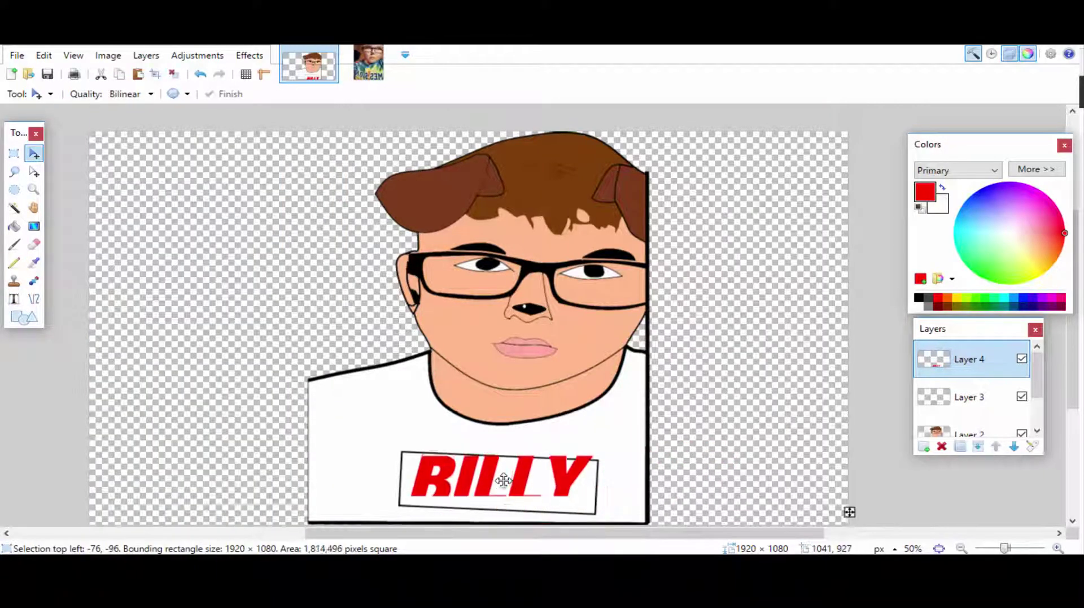
pyautogui.click(200, 74)
pyautogui.press('m')
pyautogui.moveTo(694, 275); pyautogui.dragTo(831, 528)
pyautogui.scroll(-2, 831, 527)
pyautogui.moveTo(728, 537); pyautogui.dragTo(681, 500)
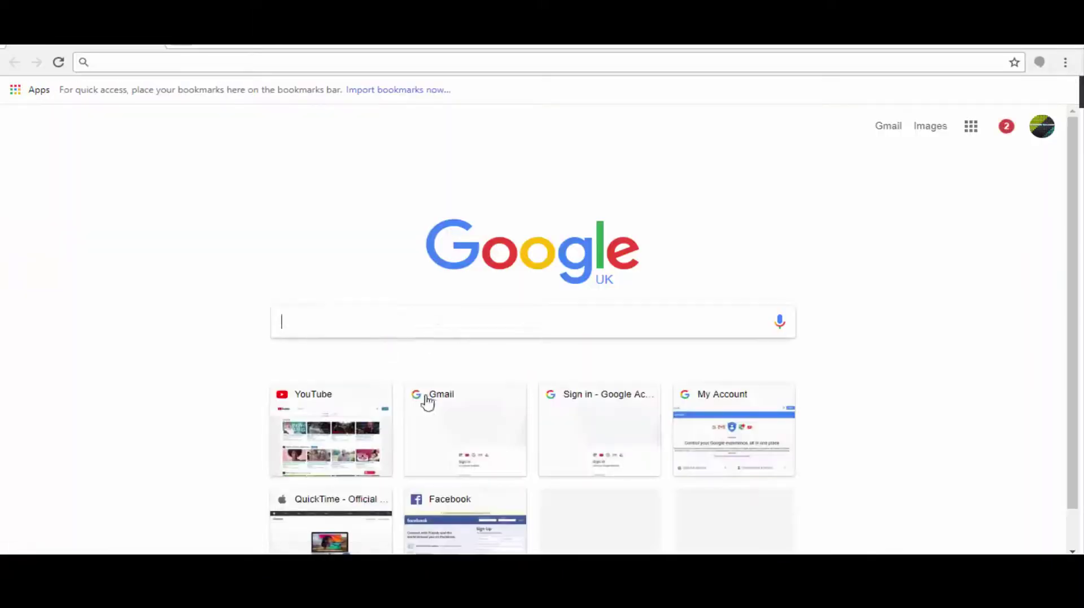
# Step: Switch to the web browser, search Google Images for "cool patterns" and save the teal-and-black circular pattern image
pyautogui.write('c')
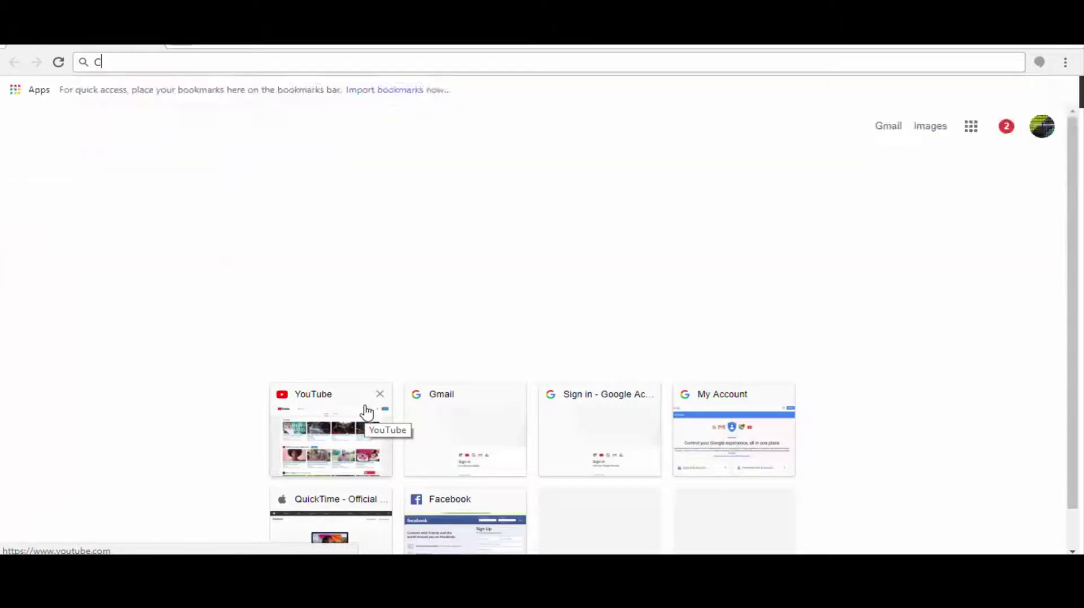
pyautogui.write('ool pat')
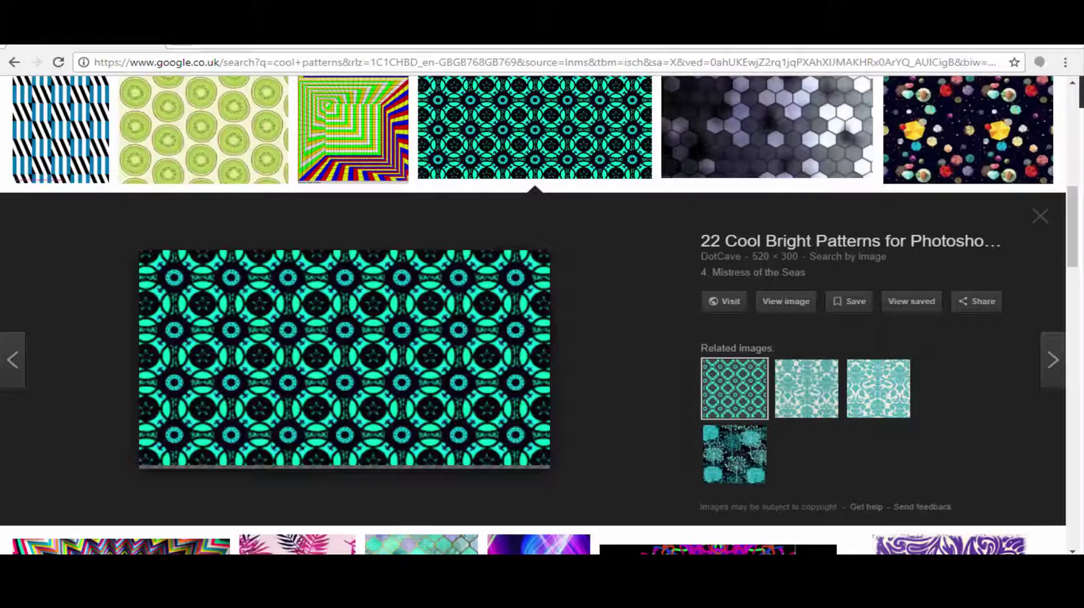
pyautogui.rightClick(426, 145)
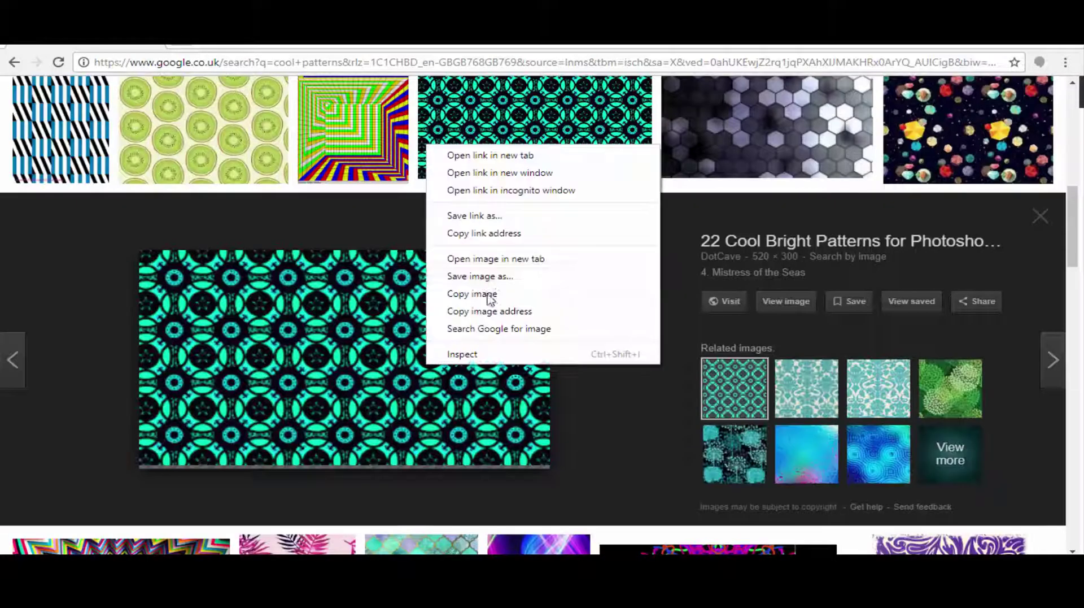
pyautogui.click(479, 276)
pyautogui.press('Return')
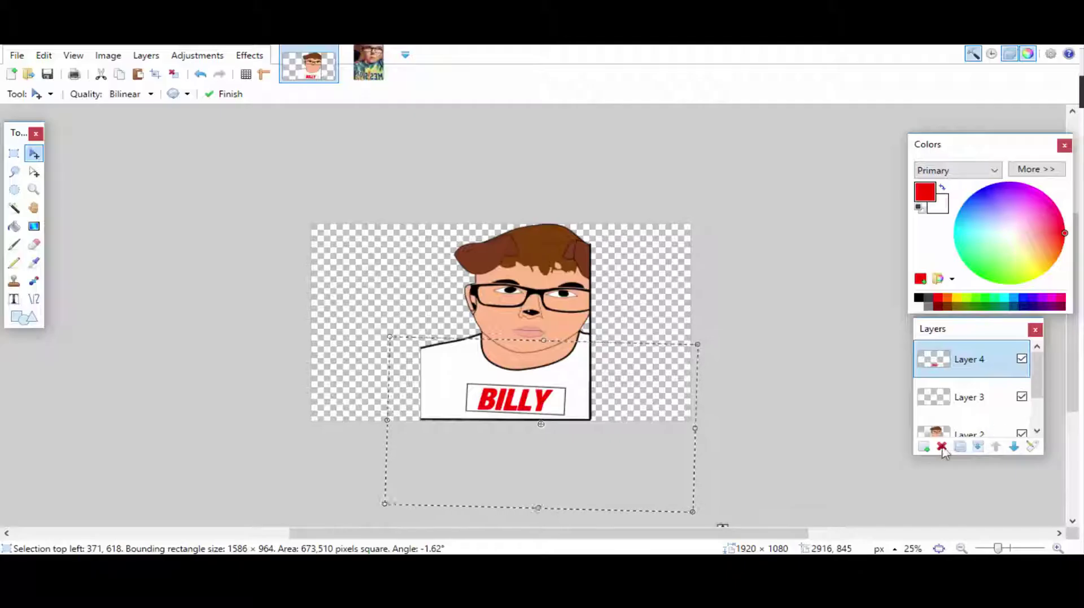
# Step: Back in paint.net, open the saved pattern "images (1)" and place it at about 495 × 155 px behind the name in the chest rectangle
pyautogui.click(17, 54)
pyautogui.click(39, 90)
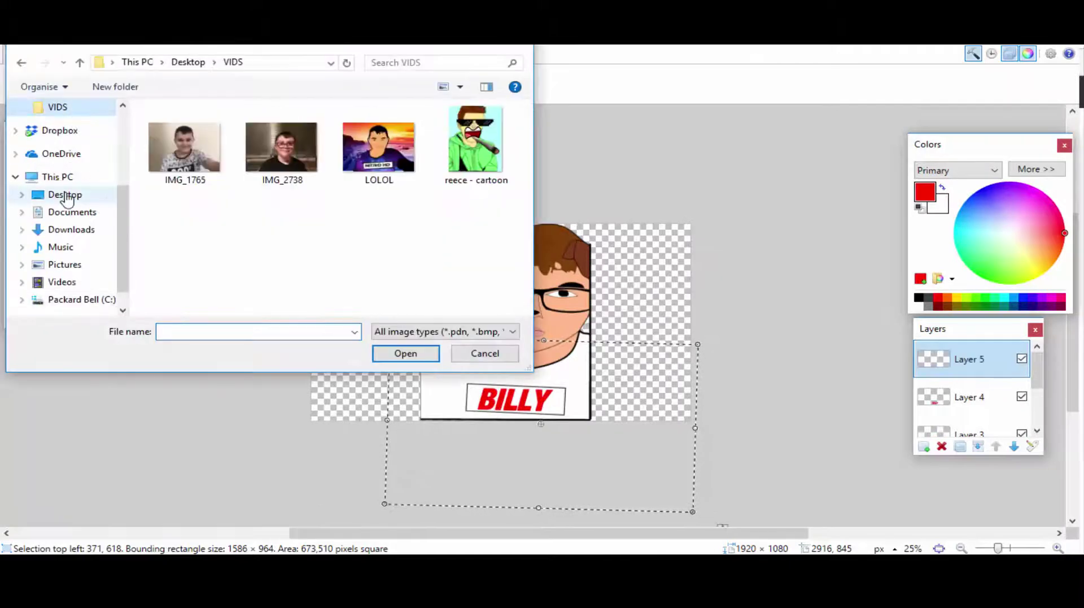
pyautogui.click(57, 177)
pyautogui.click(73, 113)
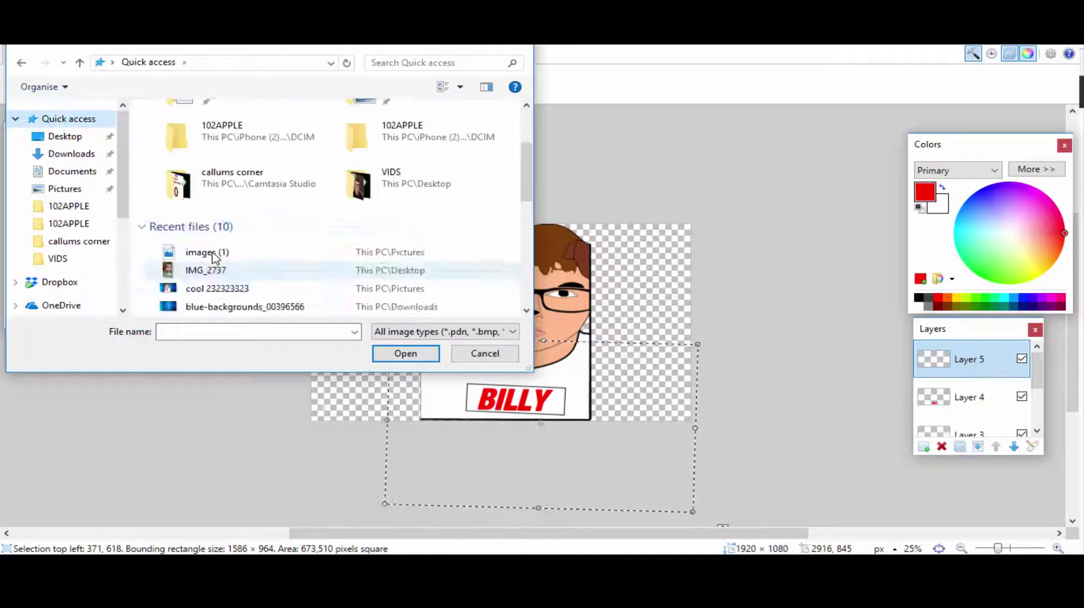
pyautogui.doubleClick(222, 252)
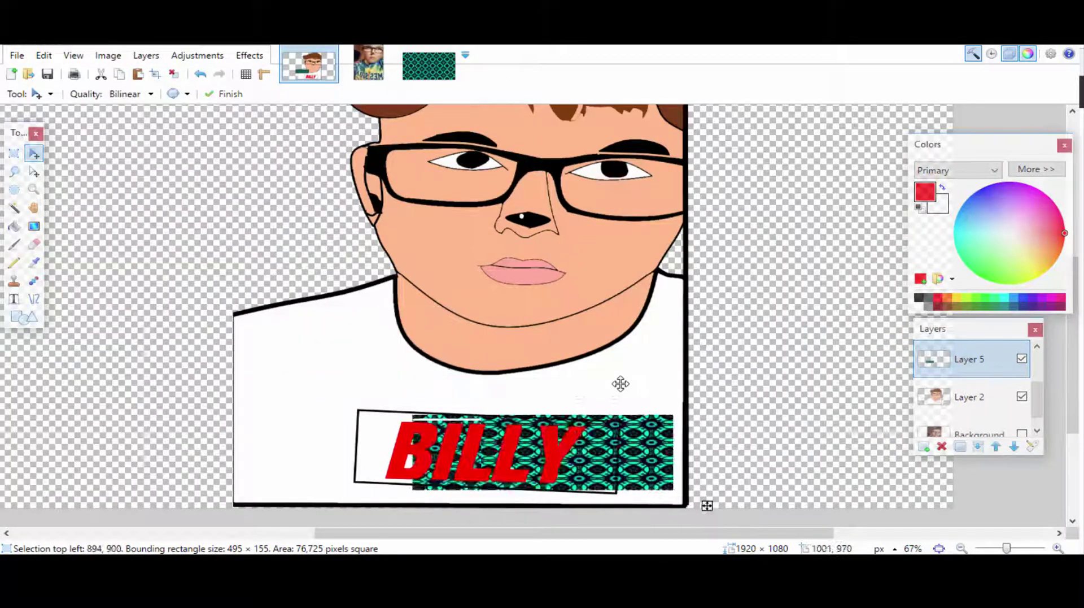
pyautogui.moveTo(707, 504); pyautogui.dragTo(648, 501)
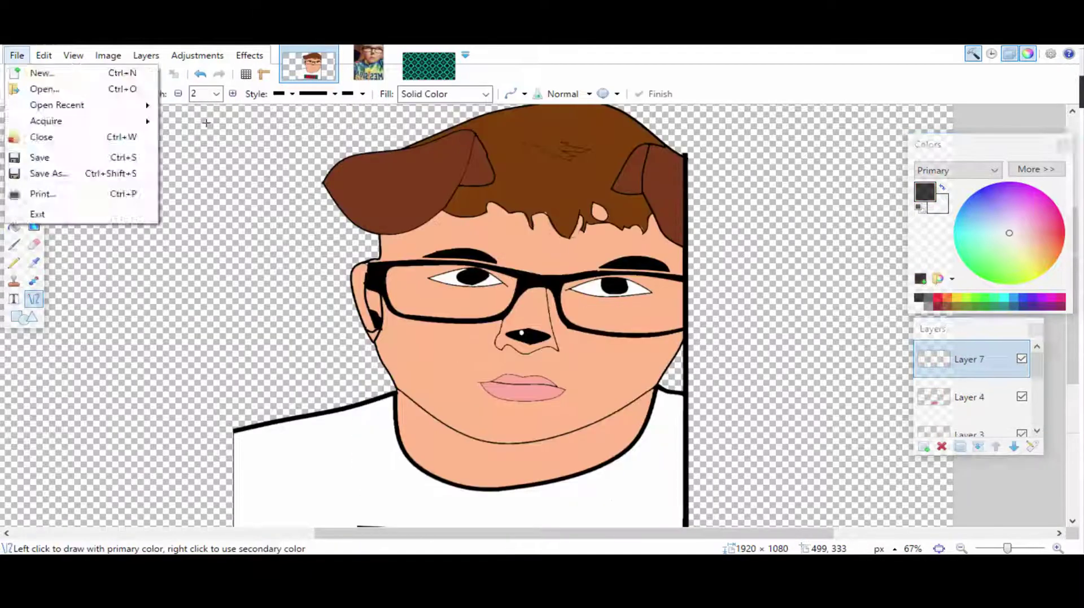
# Step: Open the dark teal cloudy background image, copy all of it and return to the portrait
pyautogui.click(38, 90)
pyautogui.scroll(3, 56, 145)
pyautogui.click(73, 114)
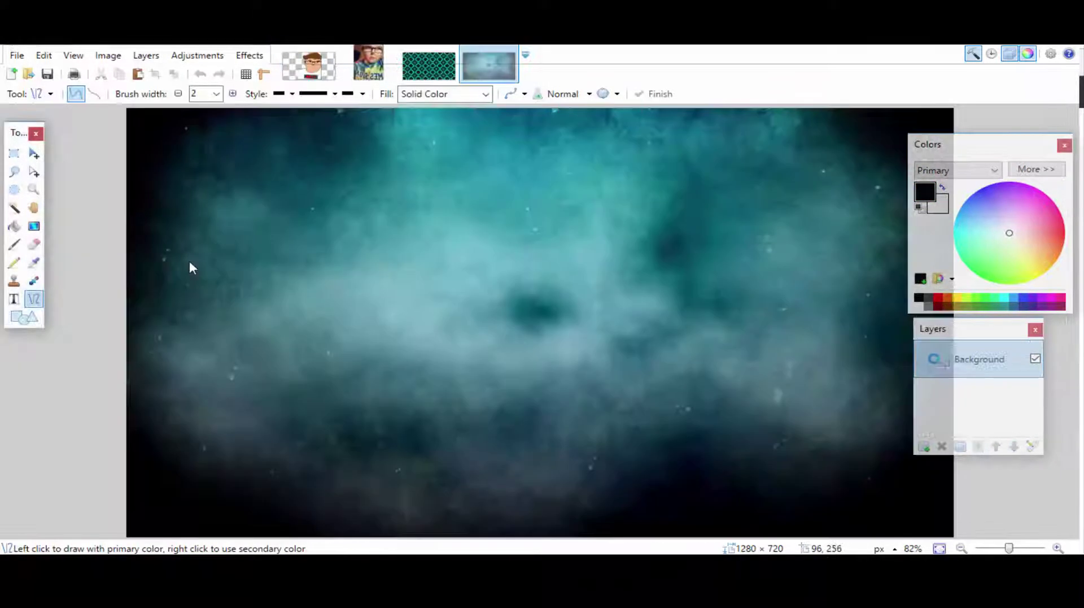
pyautogui.click(34, 153)
pyautogui.hotkey('ctrl', 'a')
pyautogui.hotkey('ctrl', 'c')
pyautogui.hotkey('ctrl', 'Tab')
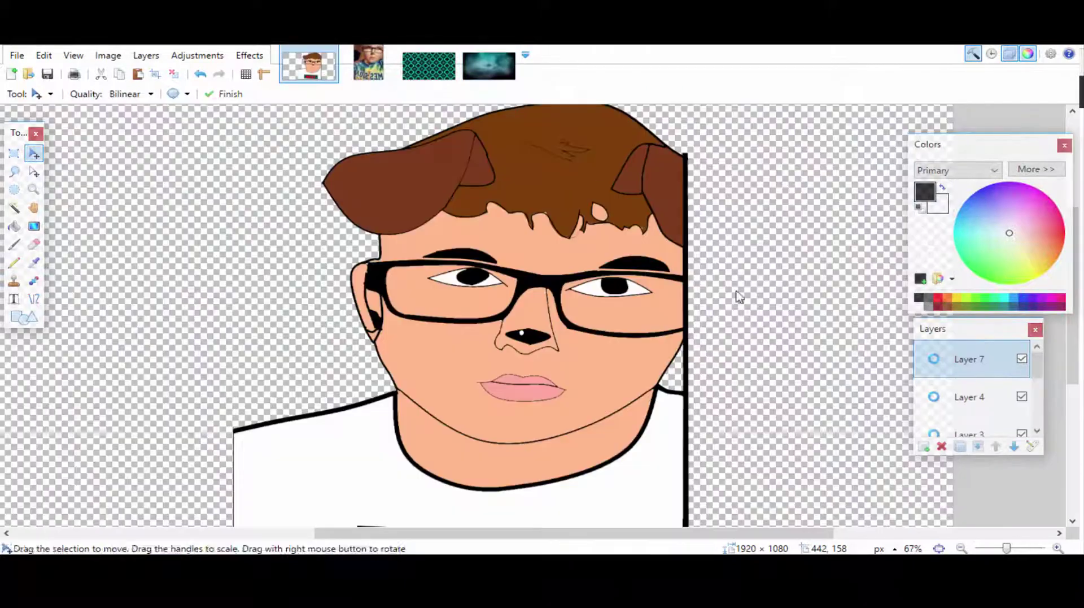
# Step: Paste the teal background onto Layer 7, stretched to cover the whole canvas, and move that layer below Layer 2
pyautogui.hotkey('ctrl', 'shift', 'v')
pyautogui.hotkey('ctrl', 'b')
pyautogui.moveTo(597, 368); pyautogui.dragTo(695, 427)
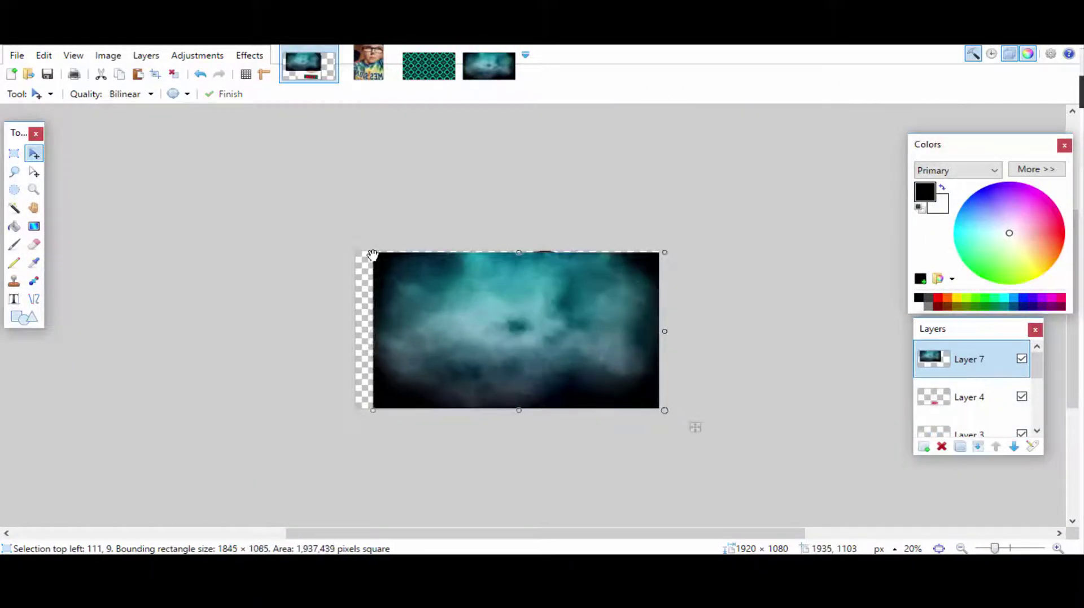
pyautogui.moveTo(355, 252); pyautogui.dragTo(354, 250)
pyautogui.moveTo(960, 359); pyautogui.dragTo(963, 424)
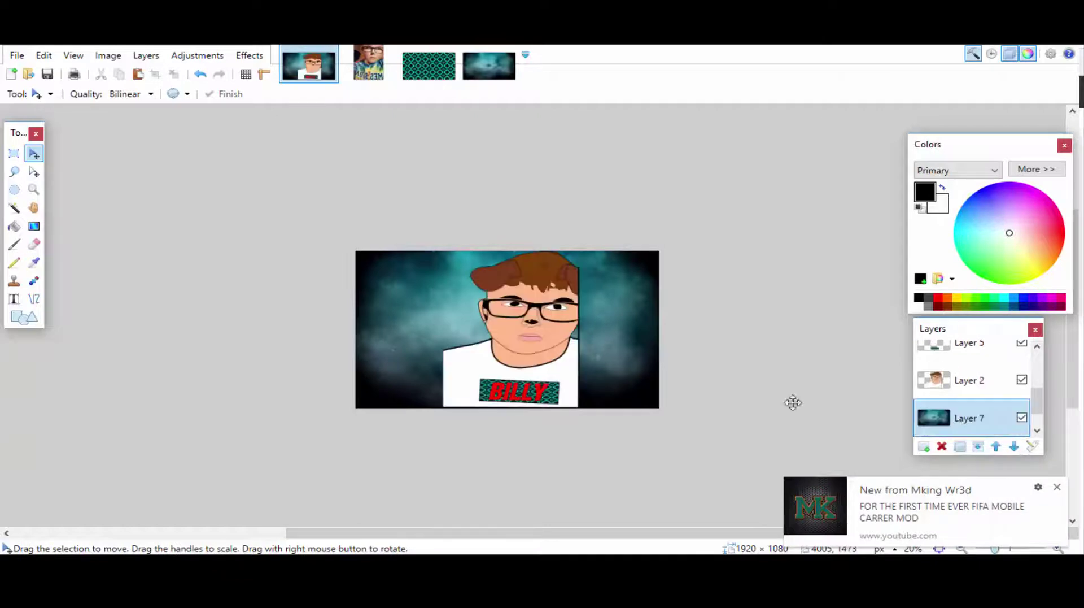
pyautogui.moveTo(995, 548)
pyautogui.mouseDown()
pyautogui.moveTo(1016, 548)
pyautogui.moveTo(1005, 547)
pyautogui.mouseUp()
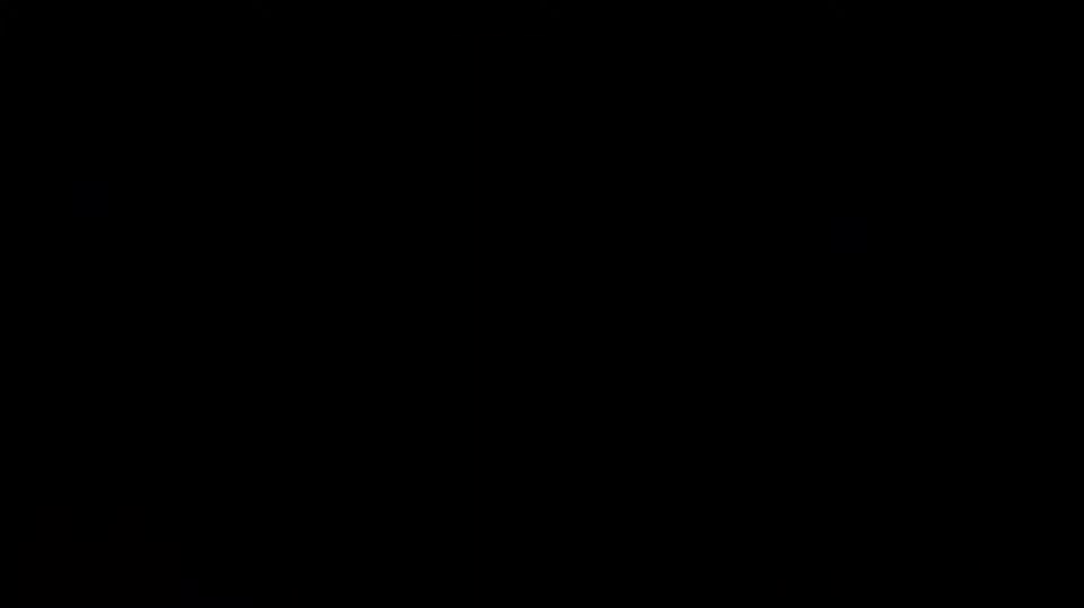